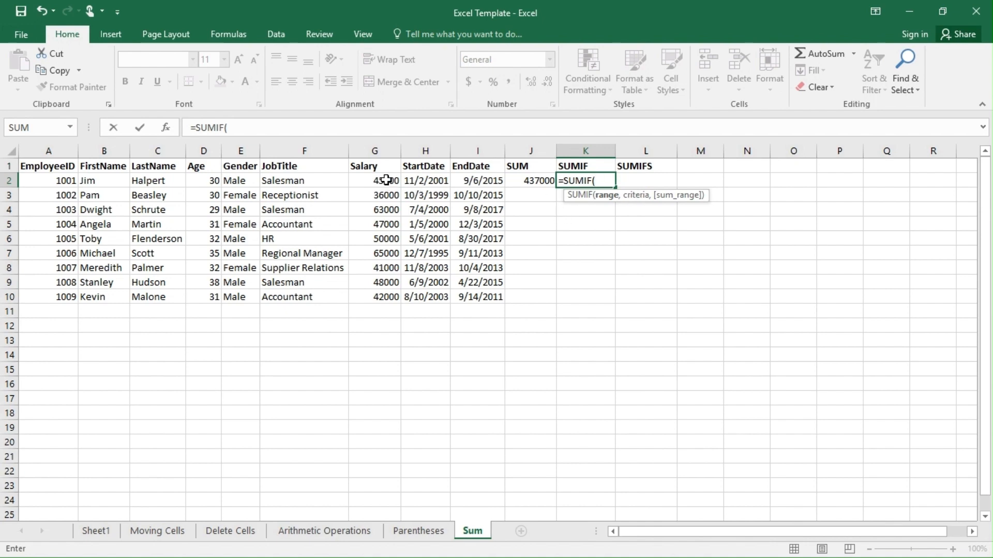
Complete the SUMIF formula in K2 with range G2:G10, criterion ">50000" and sum range G2:G10
left_click_drag(386, 182, 391, 298)
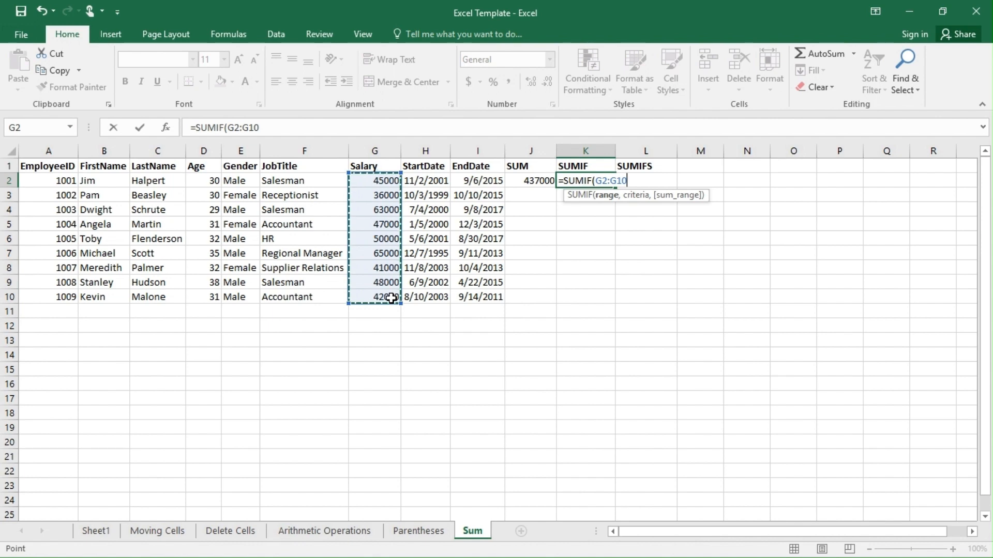
type(",\">")
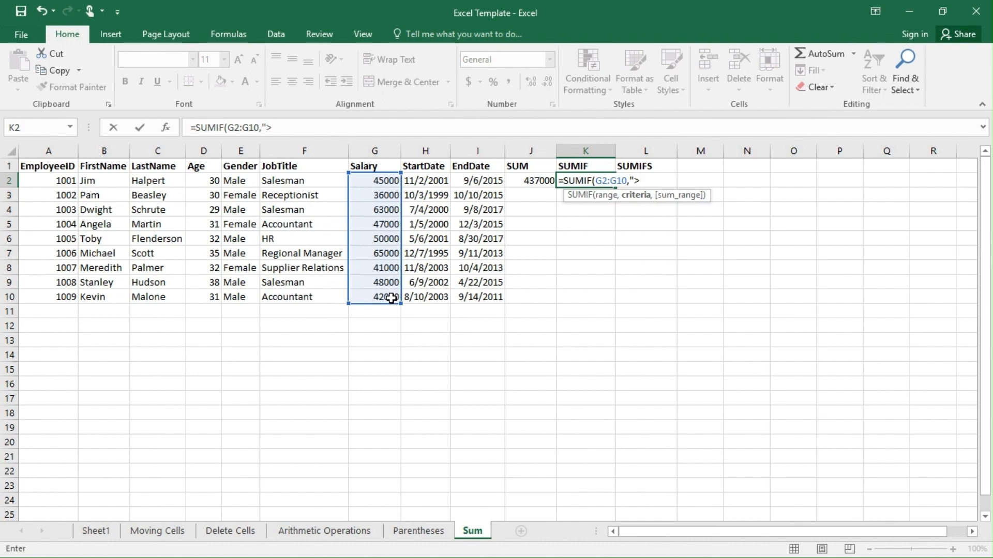
type("=")
key("BackSpace")
type("50000\",")
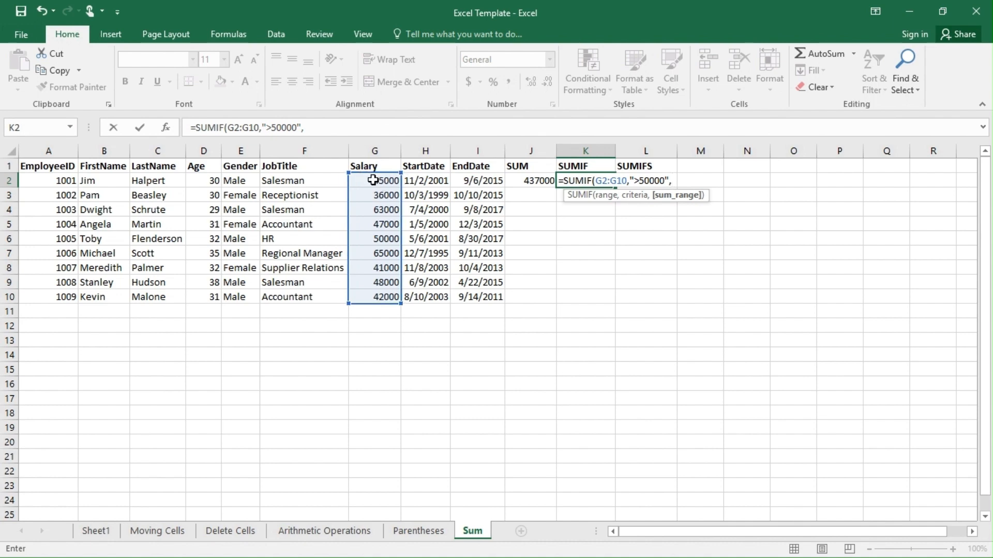
left_click_drag(383, 181, 383, 297)
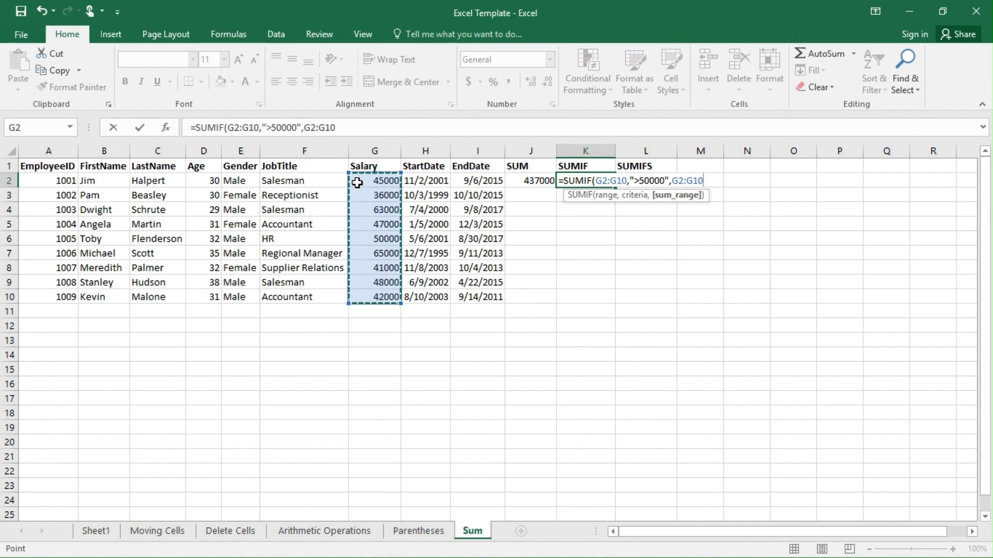
type(")")
key("Return")
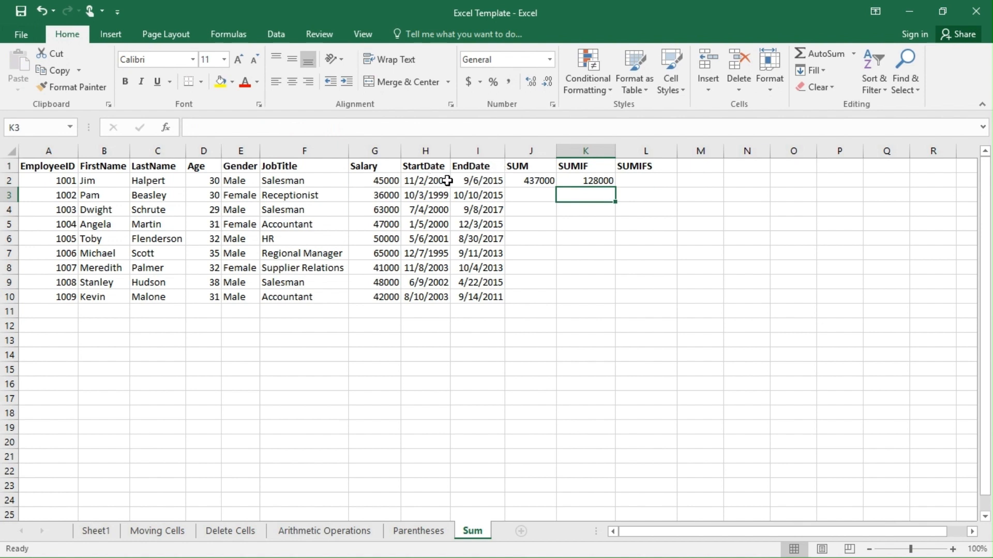
Check the salaries above 50000 in G4 and G7 against the SUMIF result
left_click(381, 252)
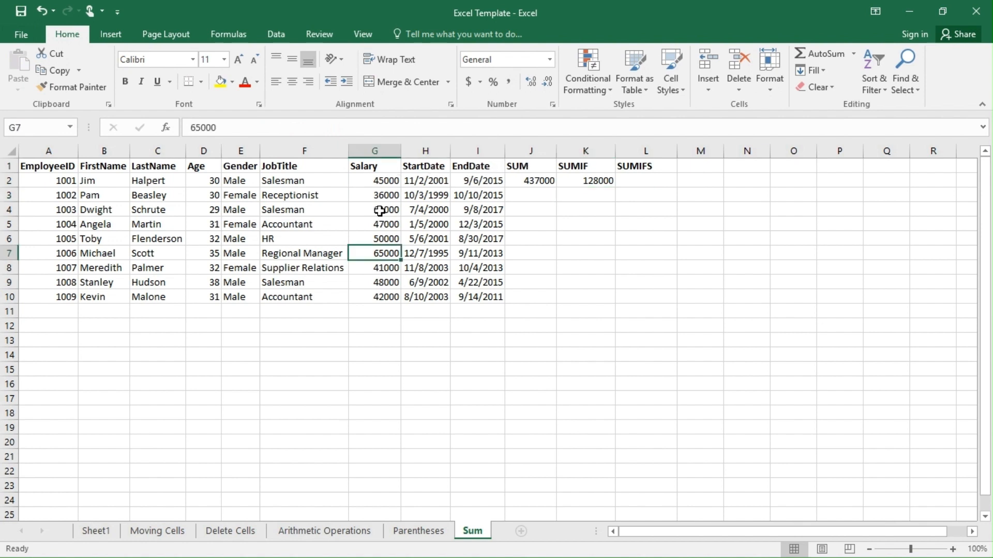
left_click_drag(379, 211, 392, 253)
left_click(385, 207)
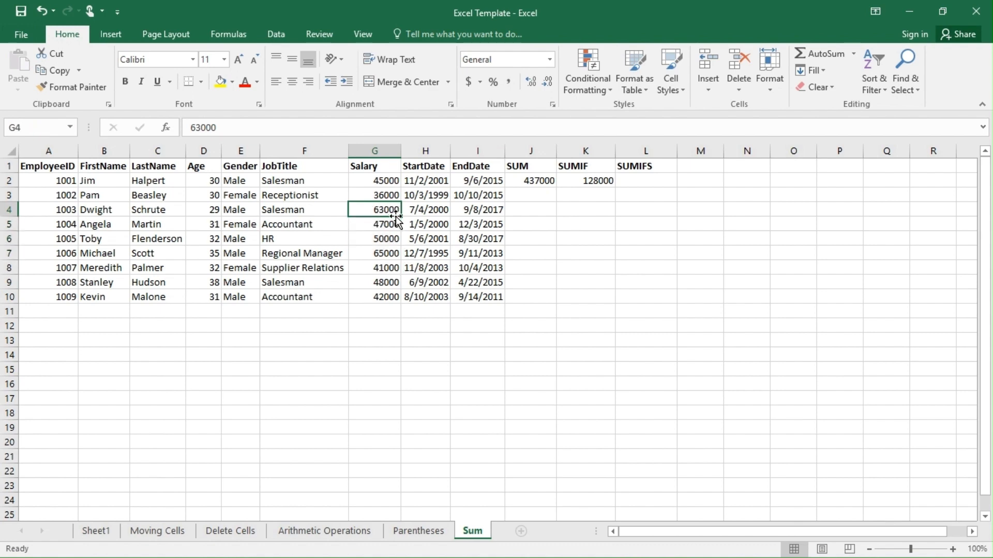
left_click(389, 260, "ctrl")
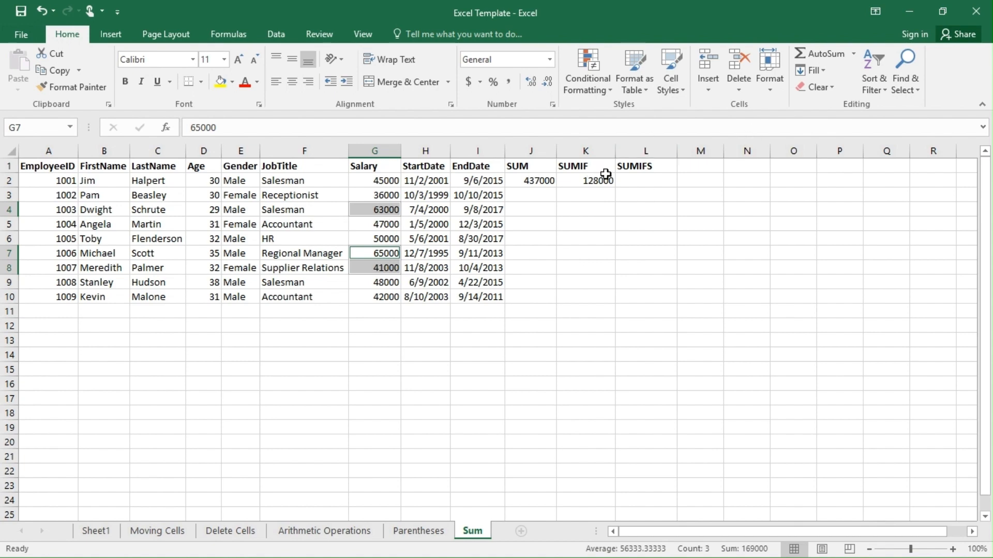
Enter a SUMIF formula in K3 that adds the salaries in G2:G10 meeting the criterion "<40000", and check it against G3
left_click(583, 197)
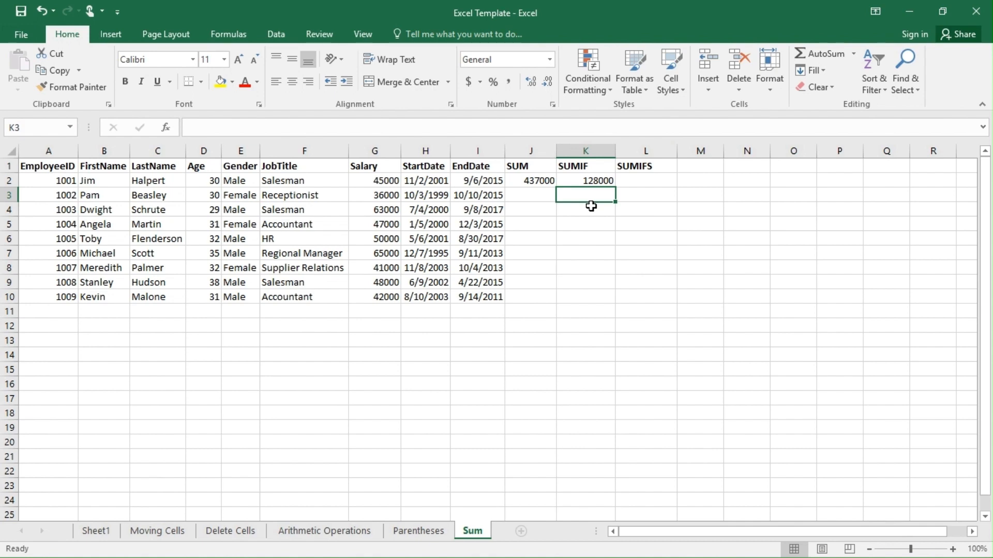
type("=")
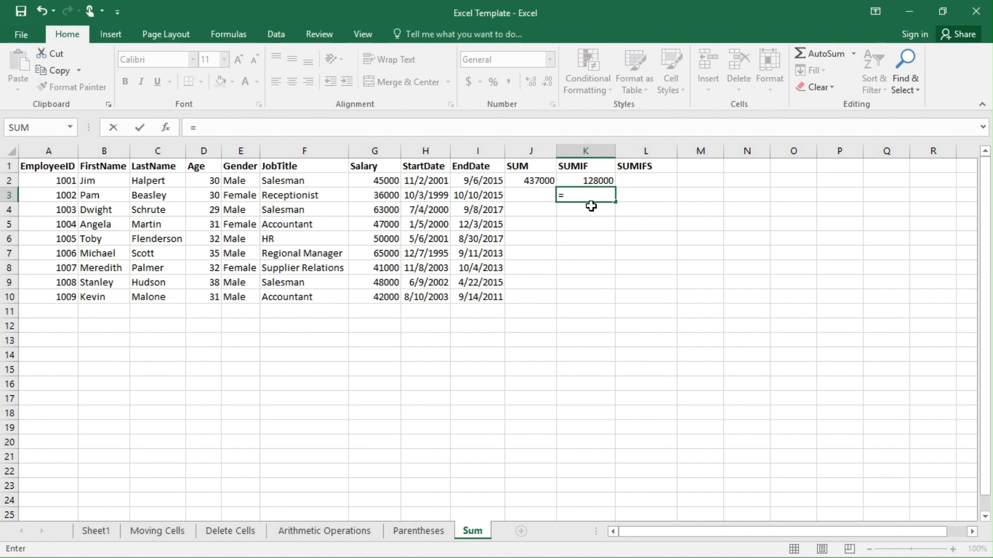
type("SUMIF")
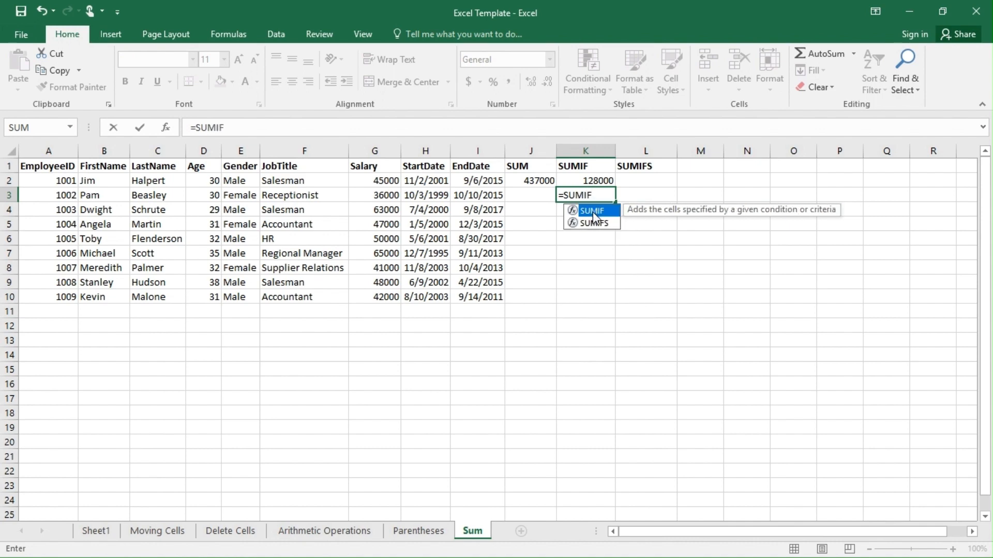
double_click(593, 212)
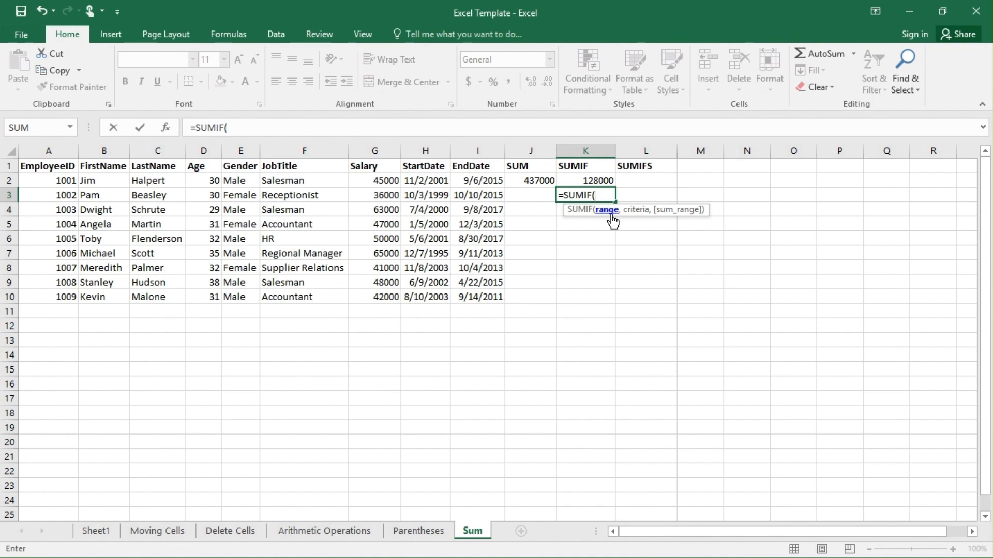
left_click_drag(381, 181, 381, 300)
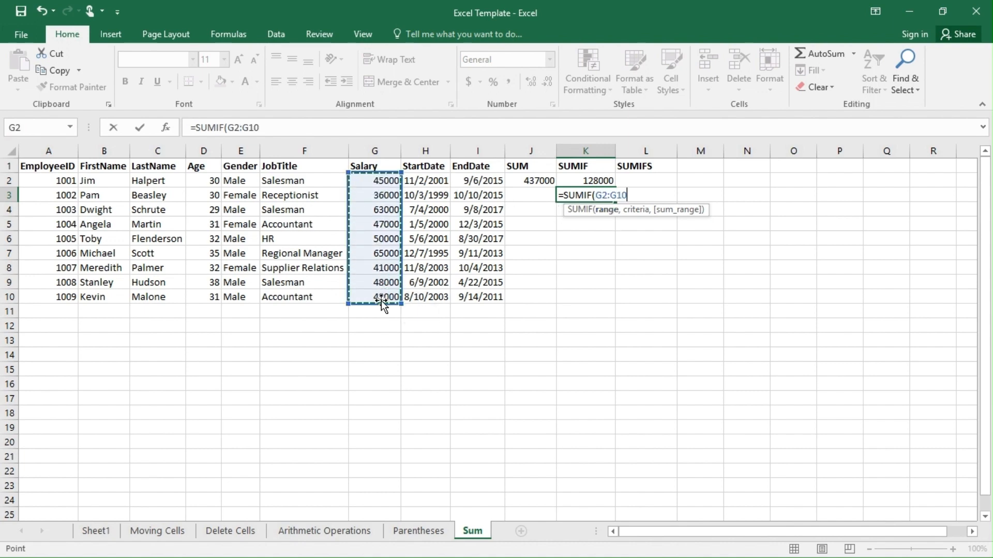
type(",")
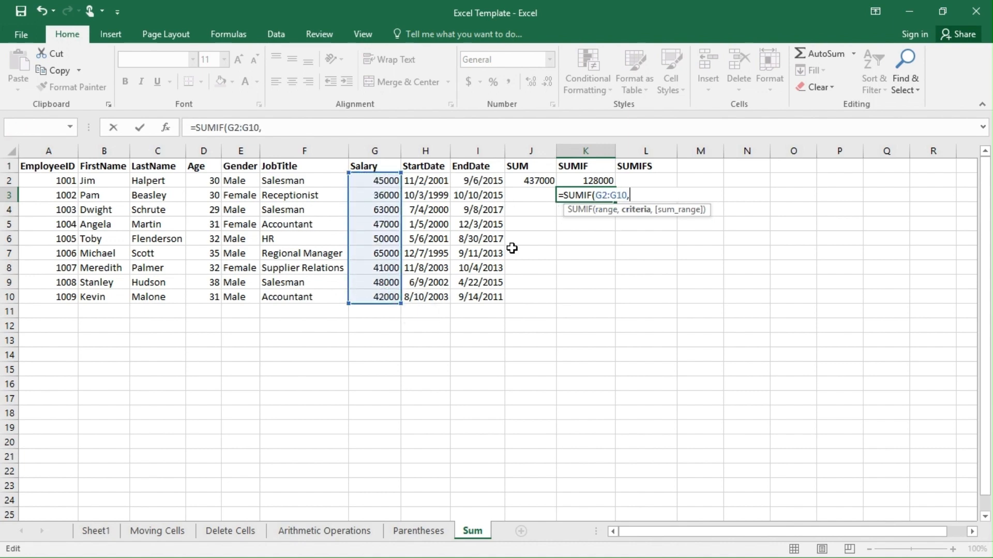
type("\"")
key("BackSpace")
type("\"<40000")
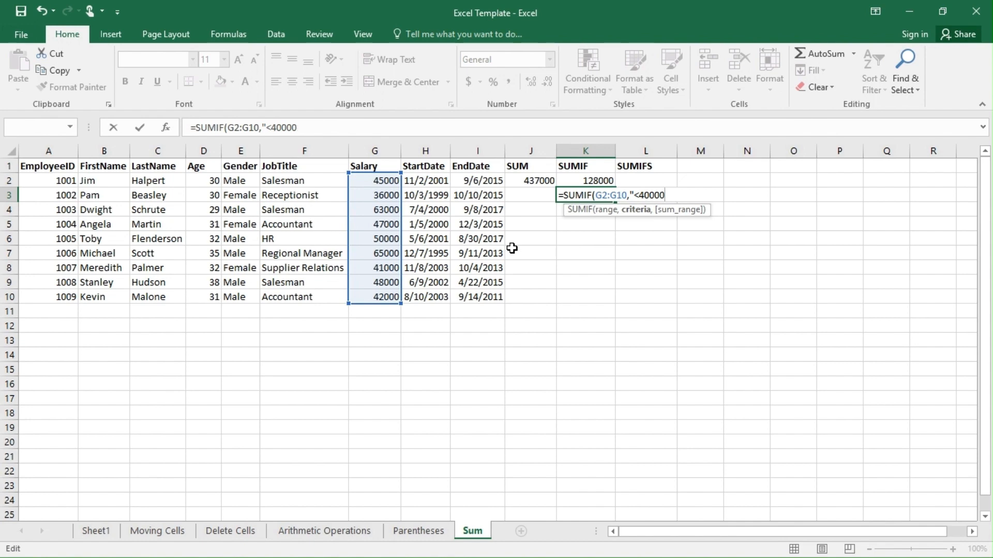
type("\",")
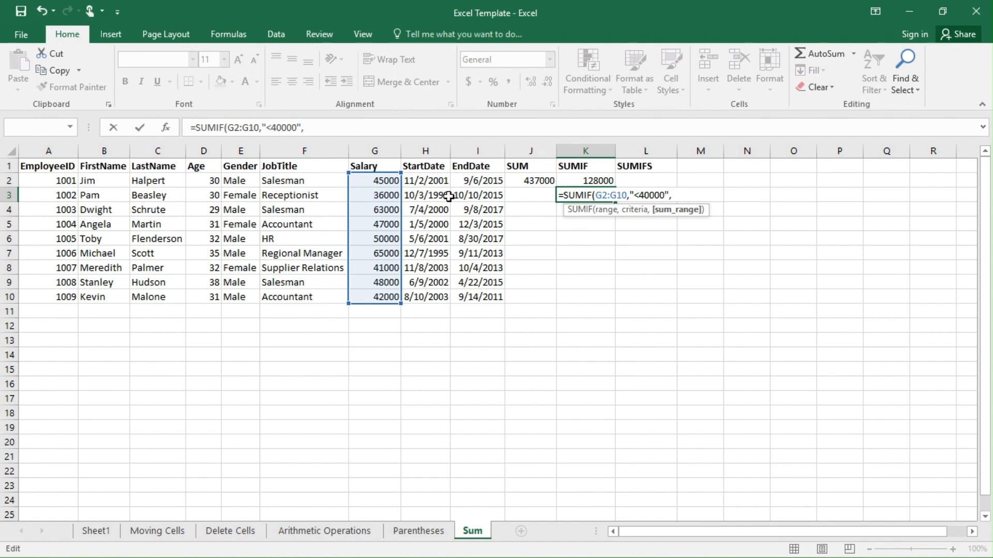
left_click_drag(367, 181, 383, 299)
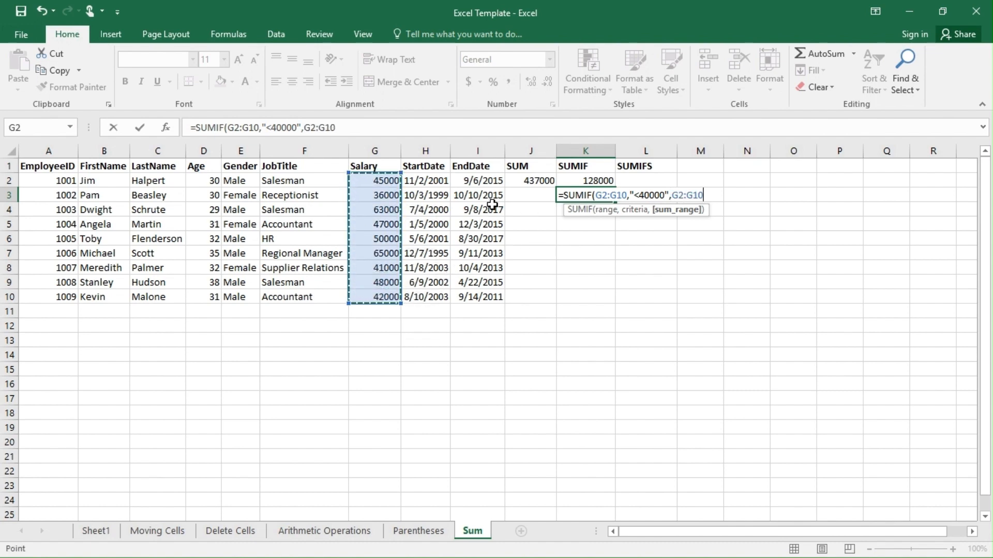
type(")")
key("Return")
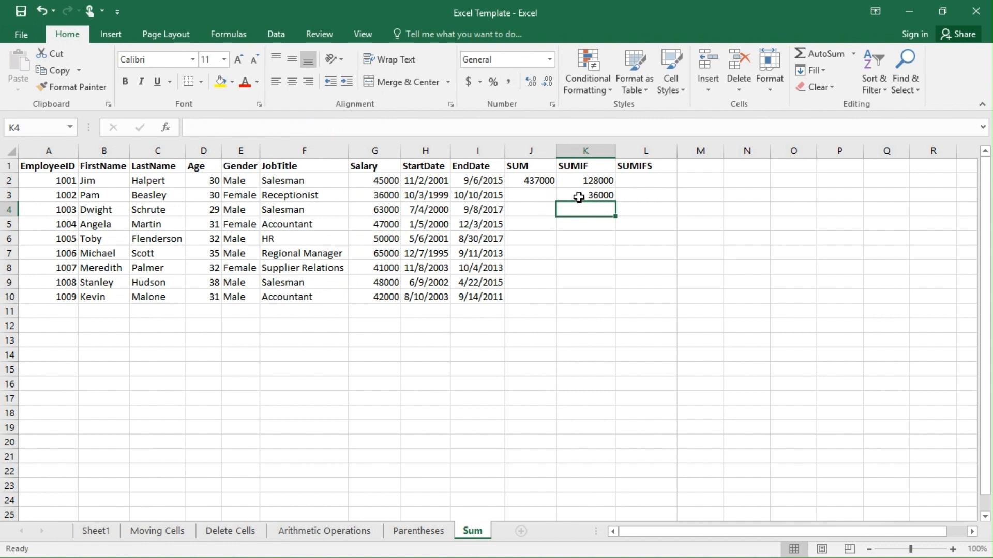
left_click(371, 194)
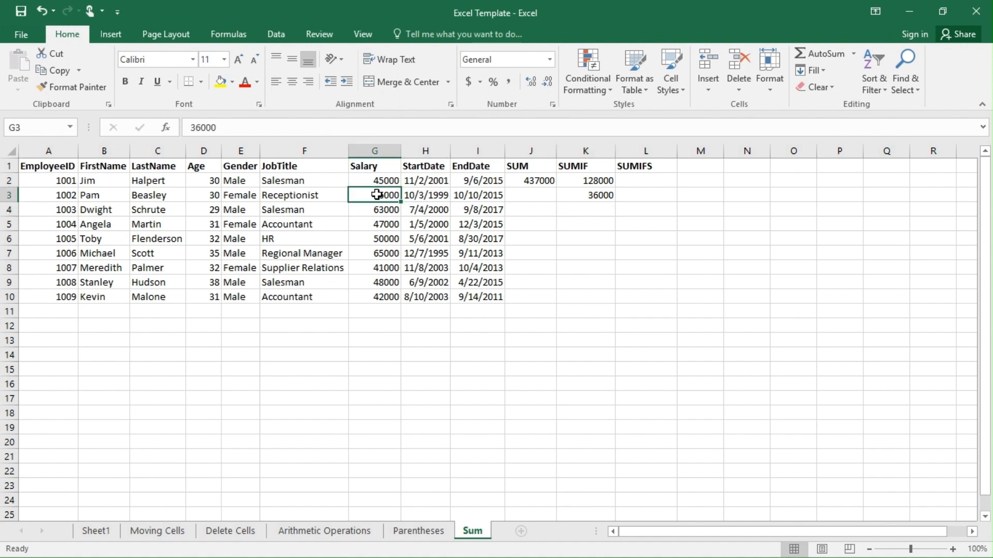
Start a SUMIF formula in K4 with the job titles F2:F10 as the range to evaluate
left_click(597, 210)
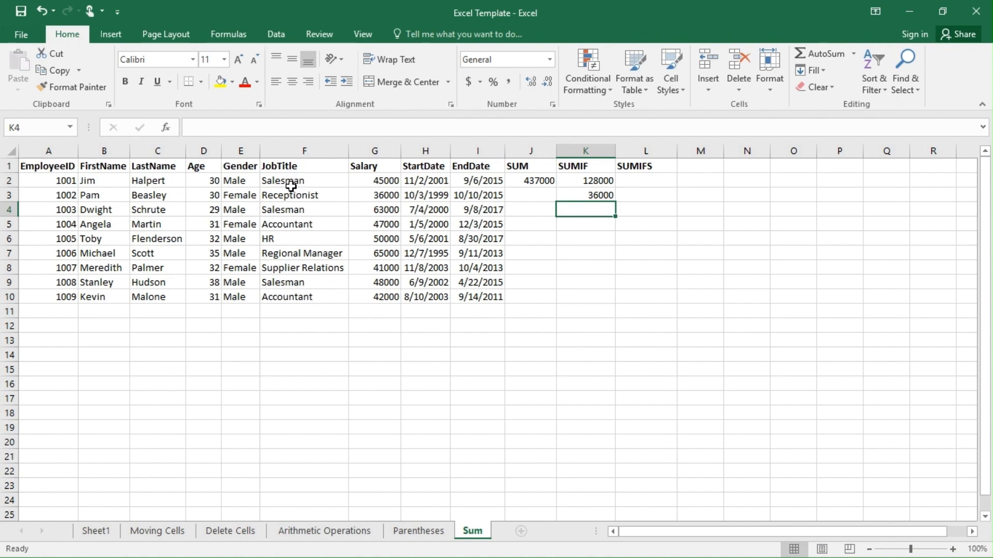
type("=SUMIF")
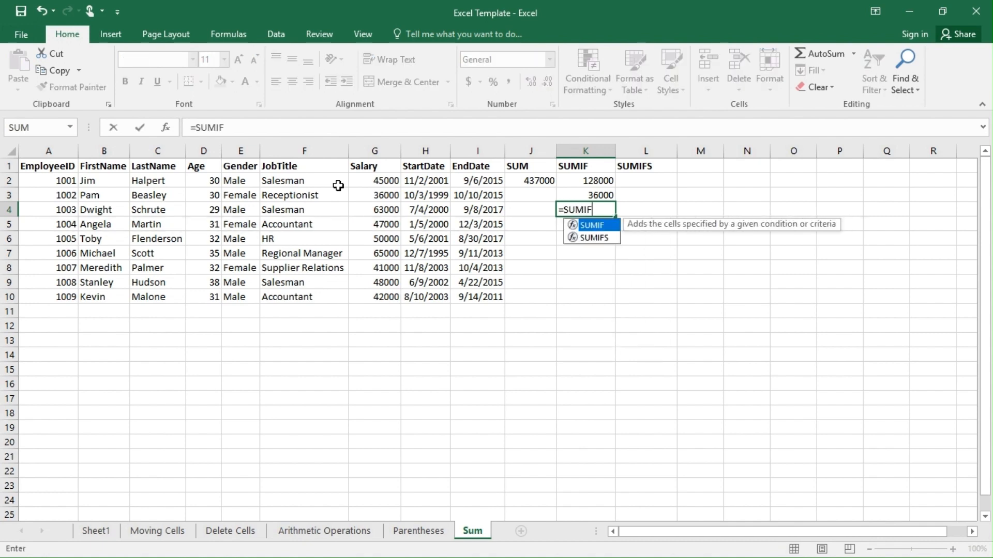
type("(")
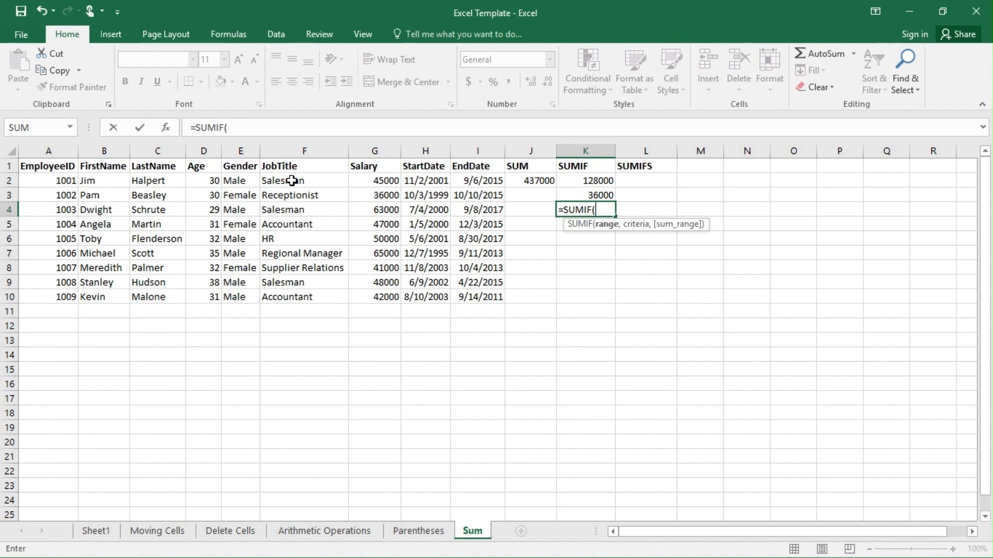
left_click_drag(290, 182, 289, 295)
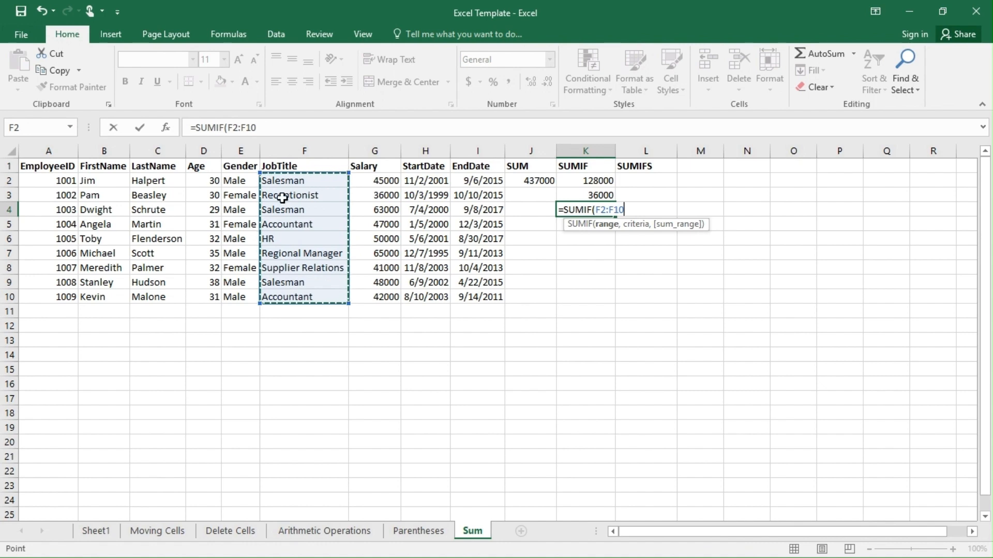
key("F8")
type(",")
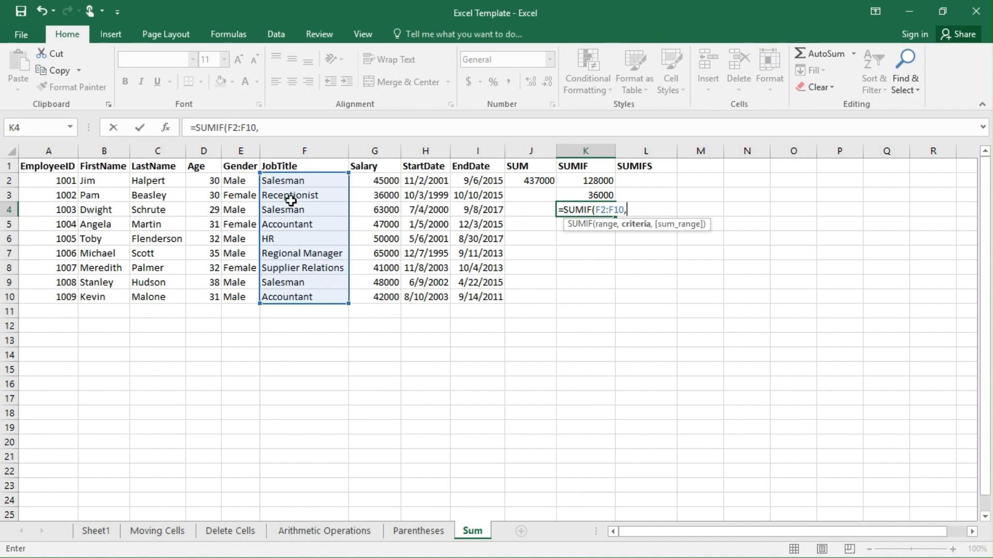
Complete the K4 formula with the criterion "Salesman" and the salaries G2:G10 as the sum range
type("\"")
type("SALE")
key("BackSpace")
key("BackSpace")
key("BackSpace")
key("BackSpace")
type("Salesman\"")
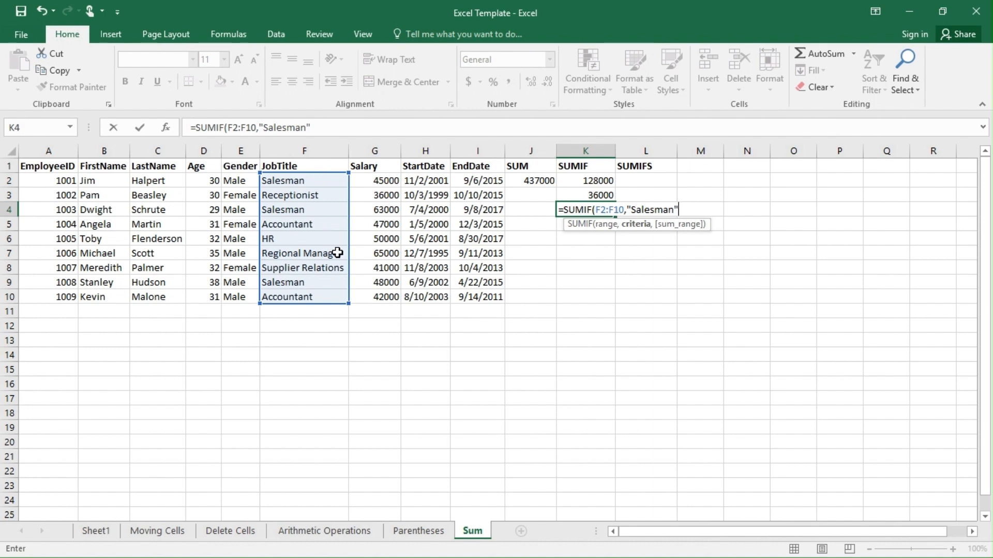
type(",")
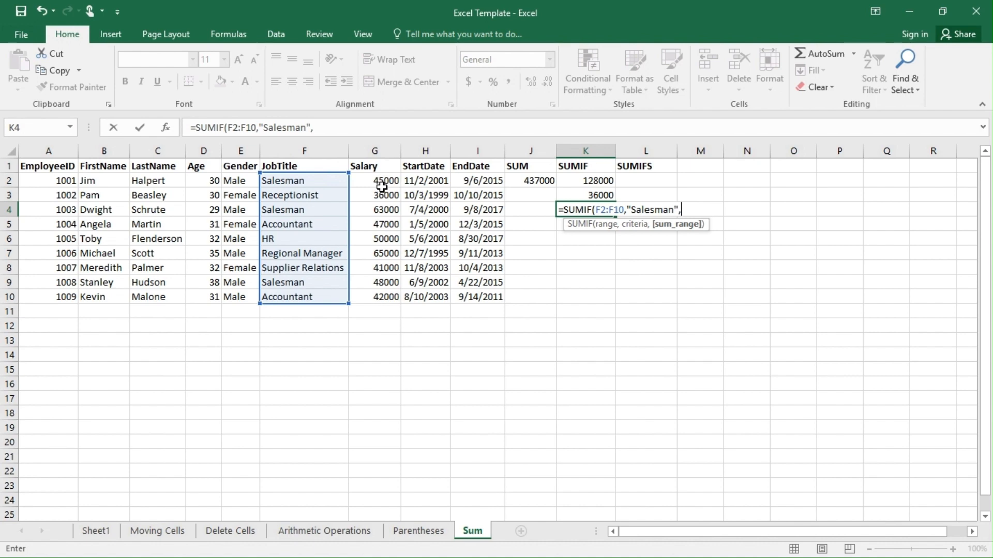
left_click_drag(382, 182, 389, 300)
type(")")
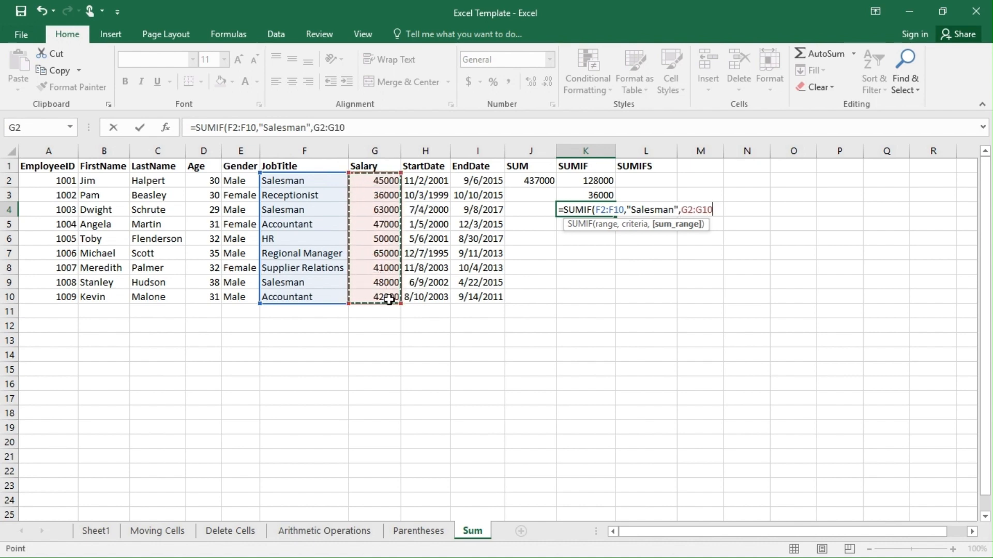
key("Return")
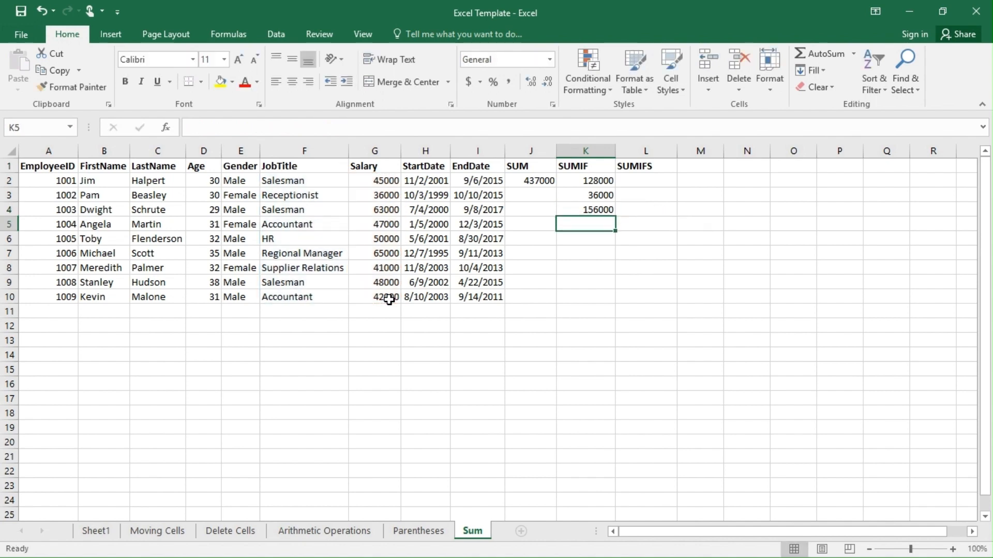
Review the formula in K4 and compare it with the first salesman's salary in G2
left_click(598, 209)
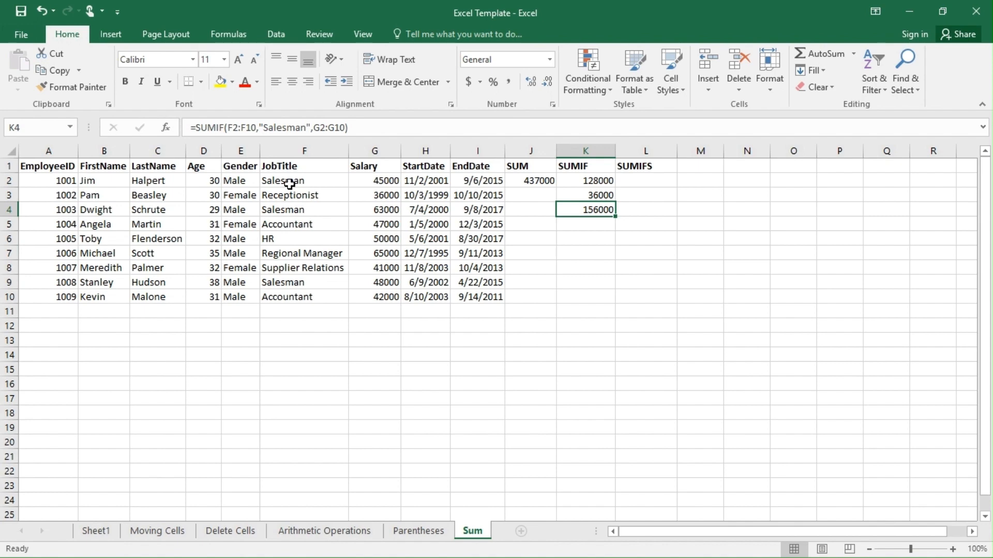
left_click(377, 182)
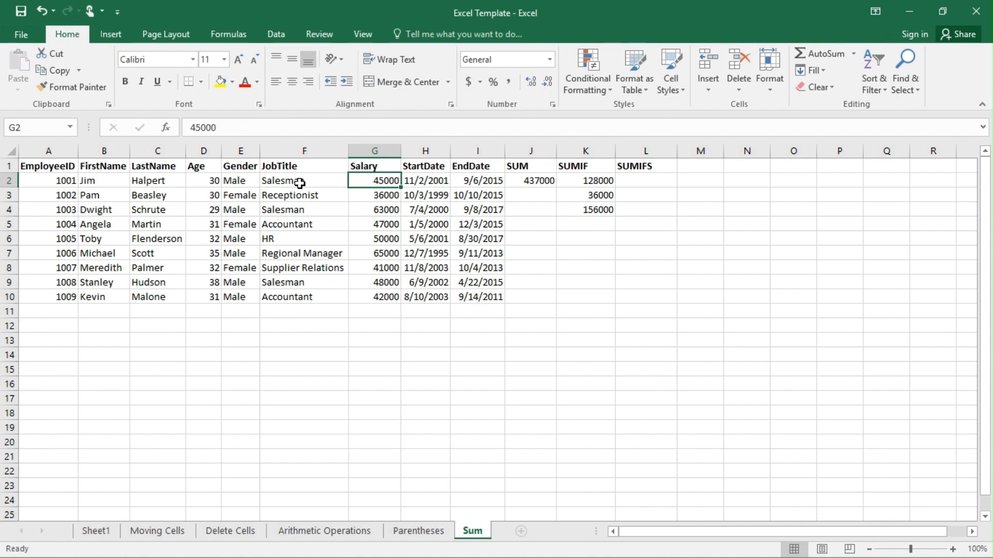
left_click(577, 253)
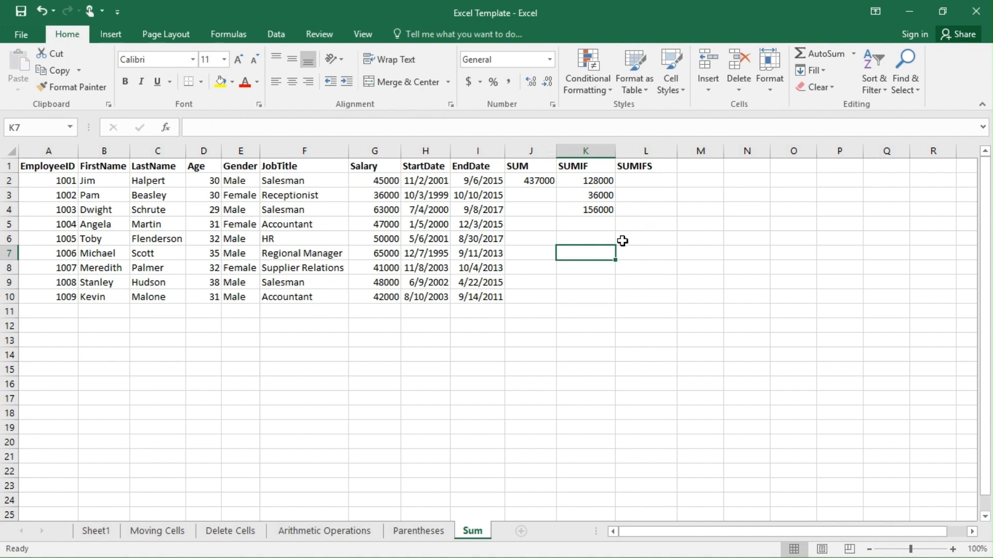
Start a SUMIF formula in K5 with the genders E2:E10 as the range to evaluate
left_click(604, 228)
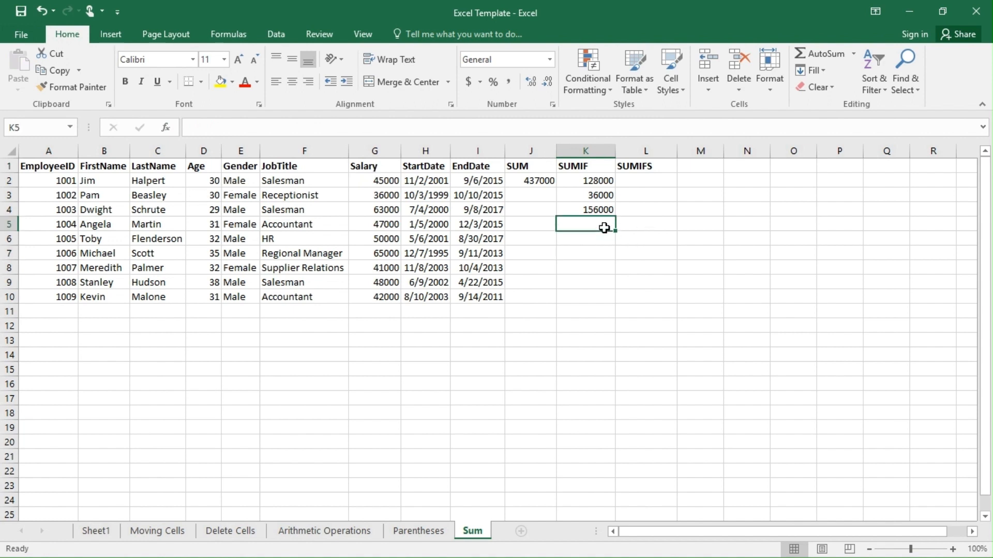
type("=")
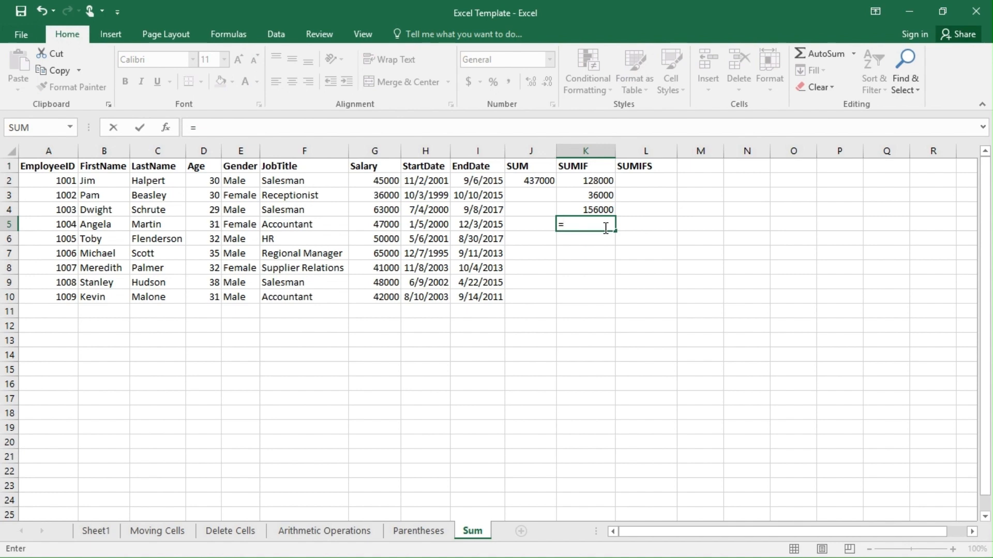
type("SUM")
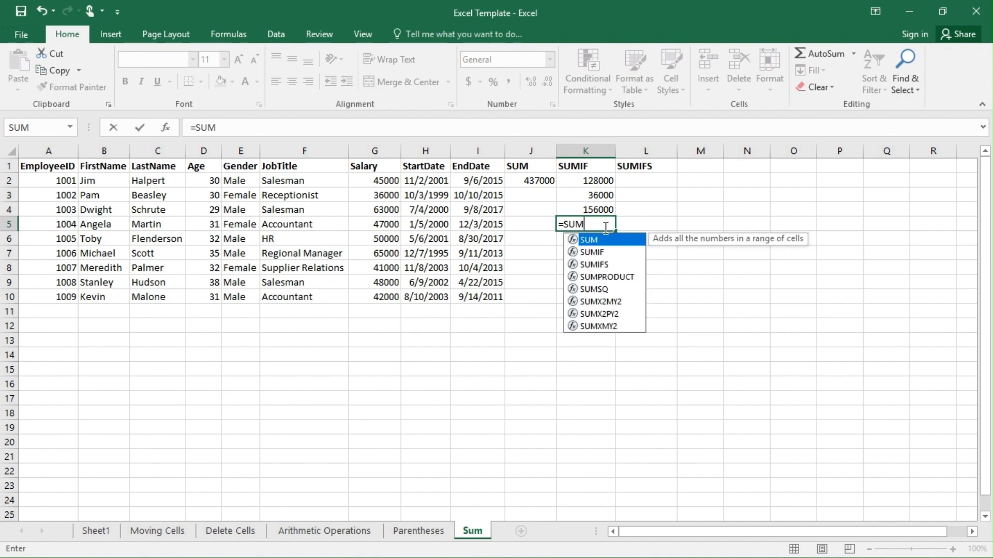
type("IF(")
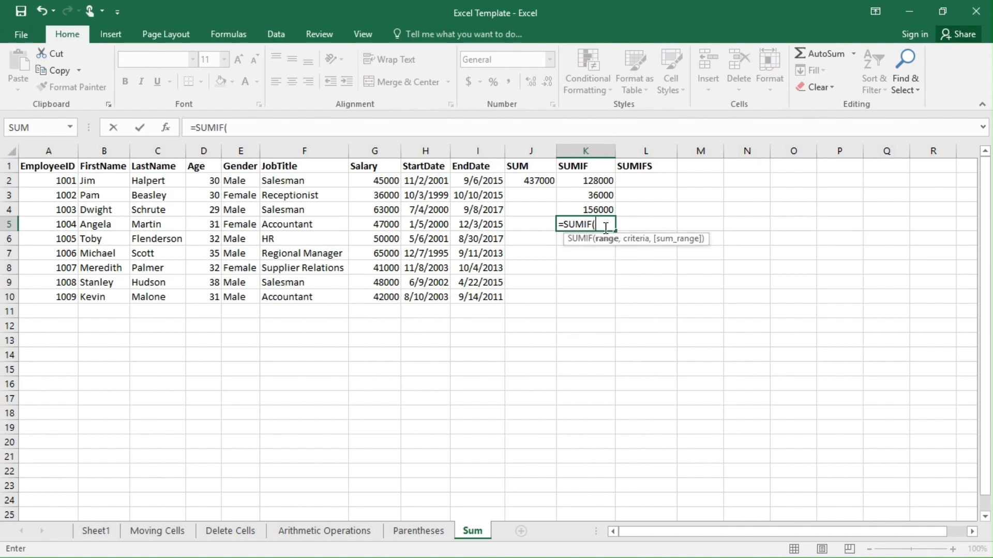
left_click_drag(238, 181, 238, 295)
type(",")
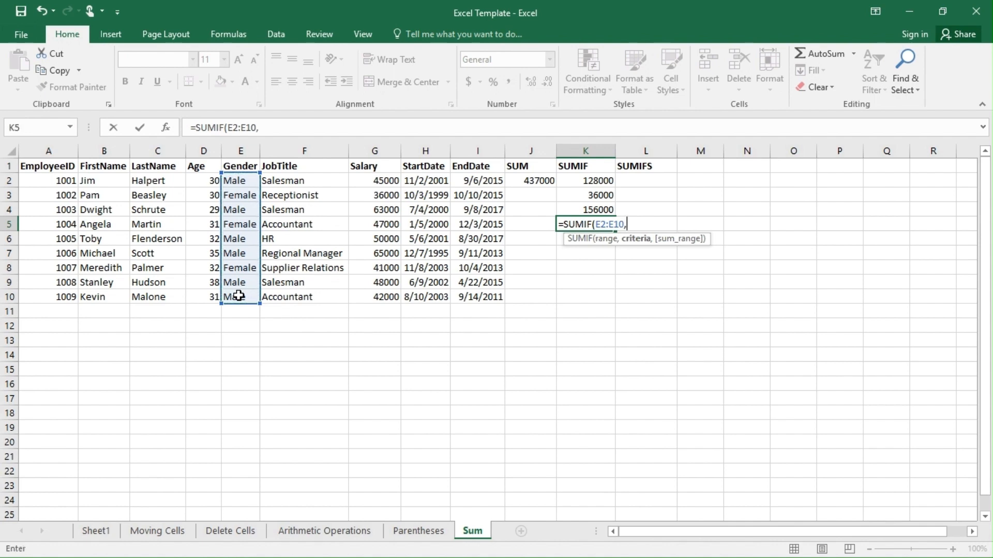
Complete the K5 formula with the criterion "Male" and the salaries G2:G10 as the sum range
type("\"Male\"")
type(",")
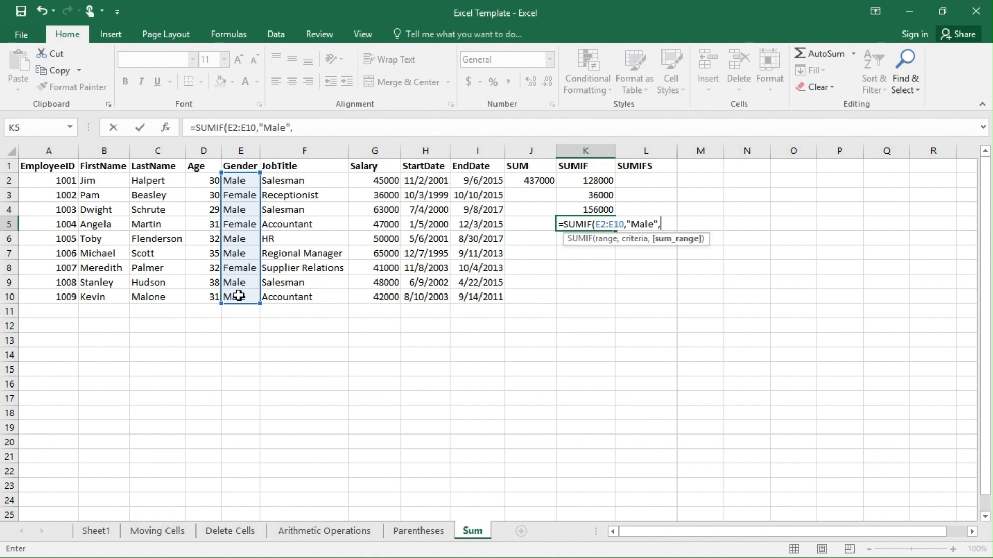
left_click(387, 181)
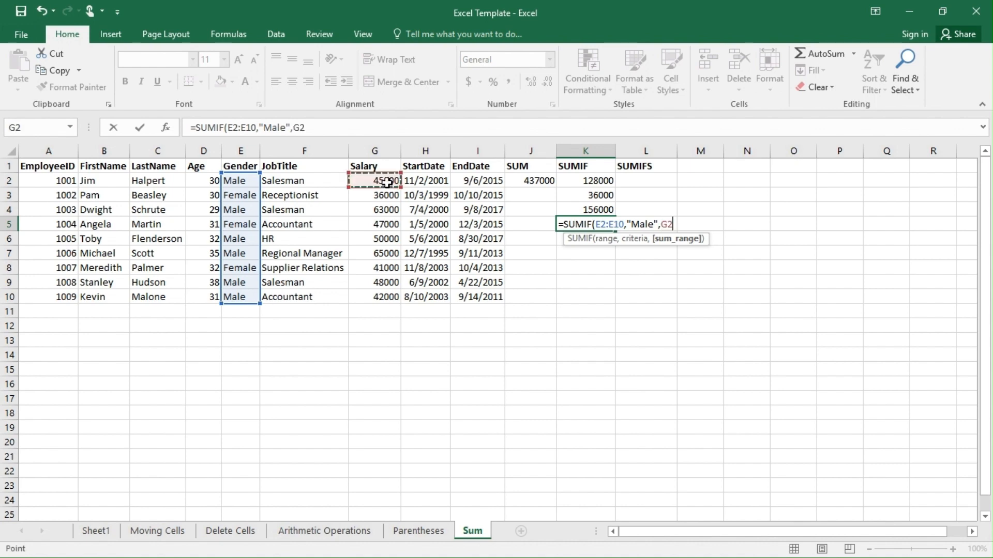
left_click_drag(387, 181, 389, 302)
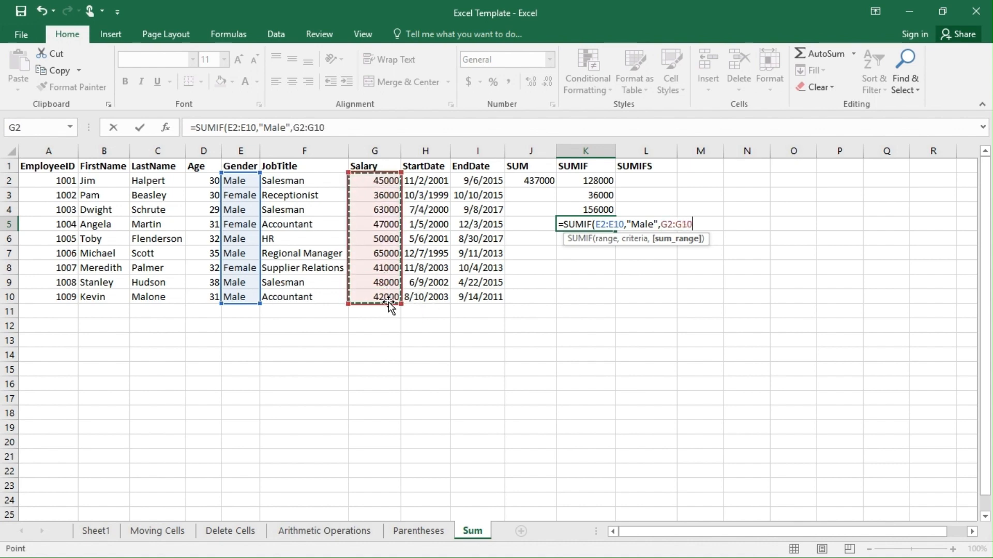
key("Return")
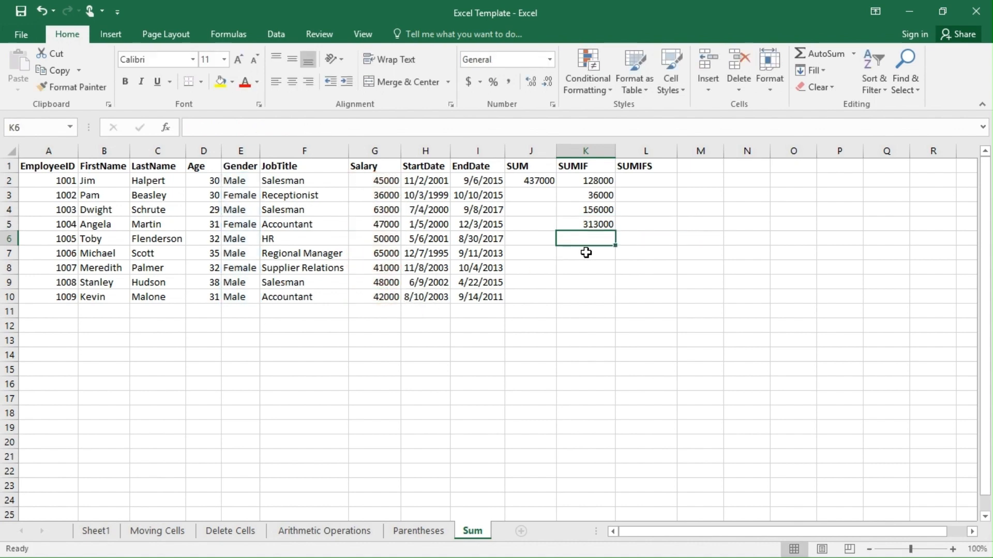
left_click(598, 228)
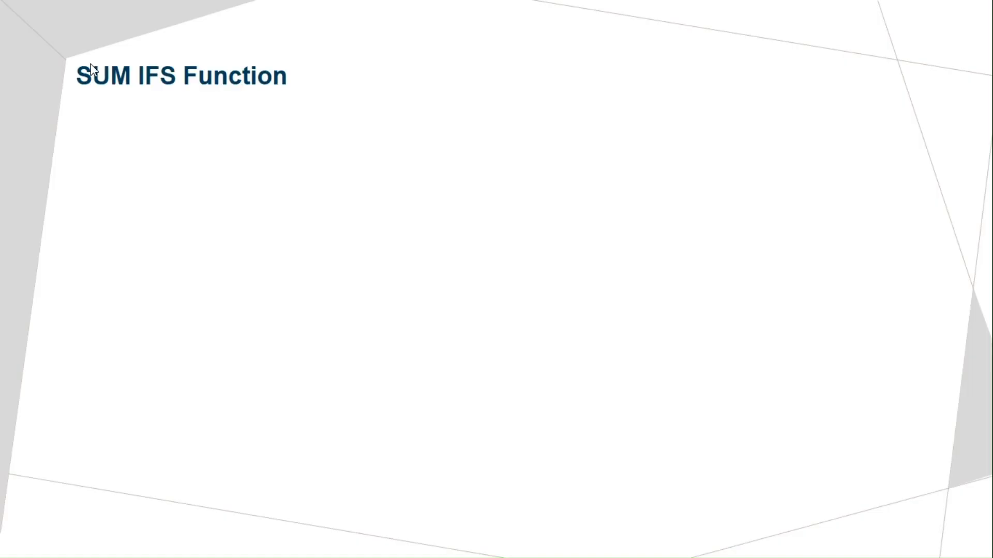
left_click(90, 63)
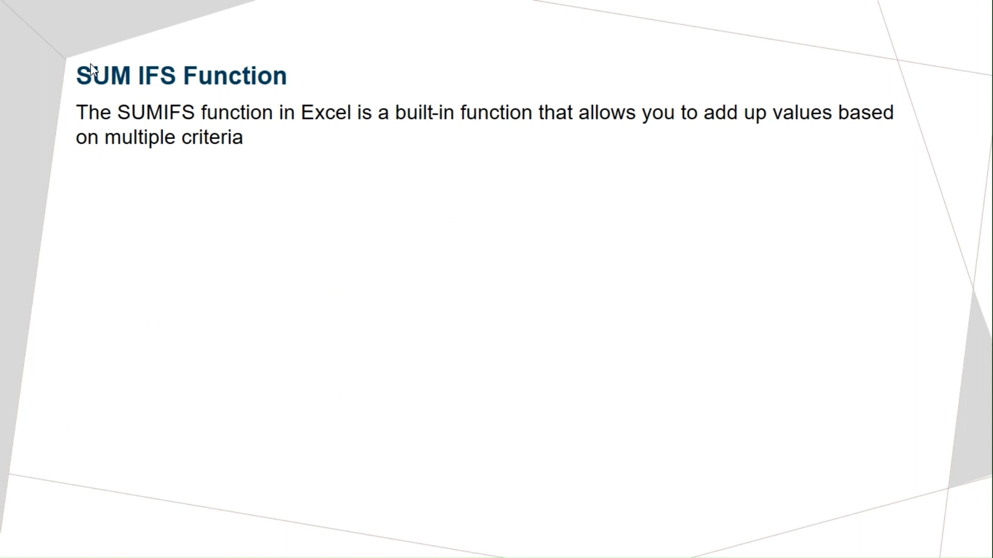
left_click(91, 64)
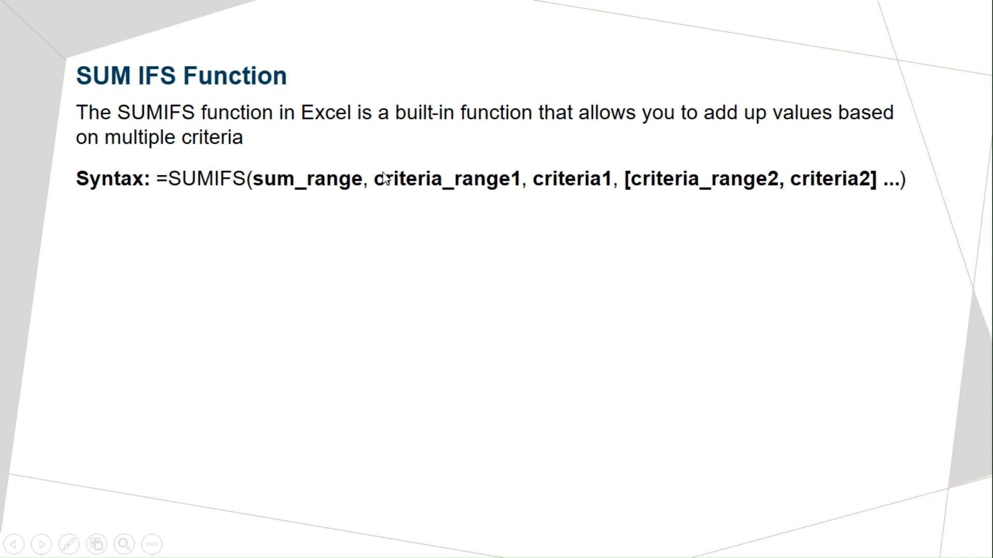
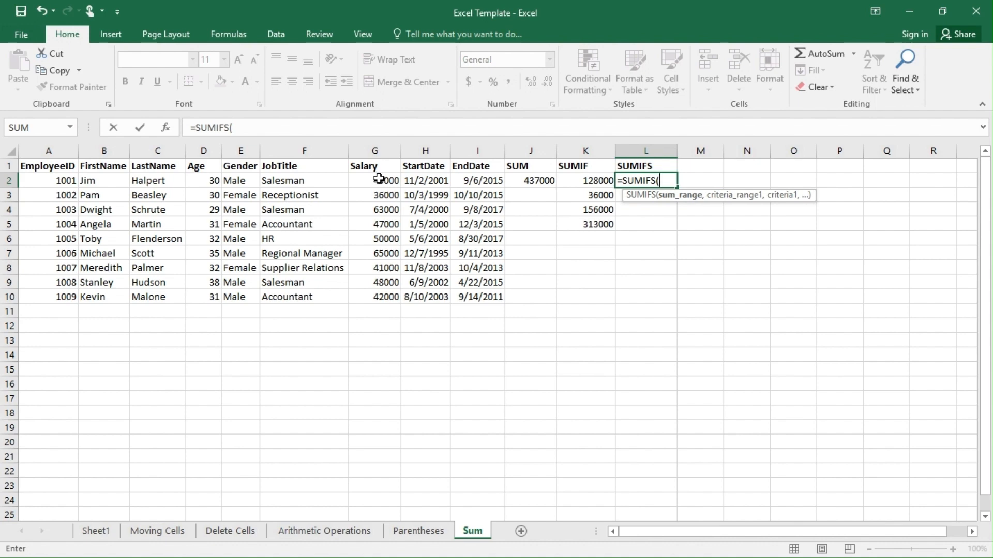
Start a SUMIFS formula in L2 with the salaries G2:G10 as the sum range
left_click_drag(379, 178, 388, 298)
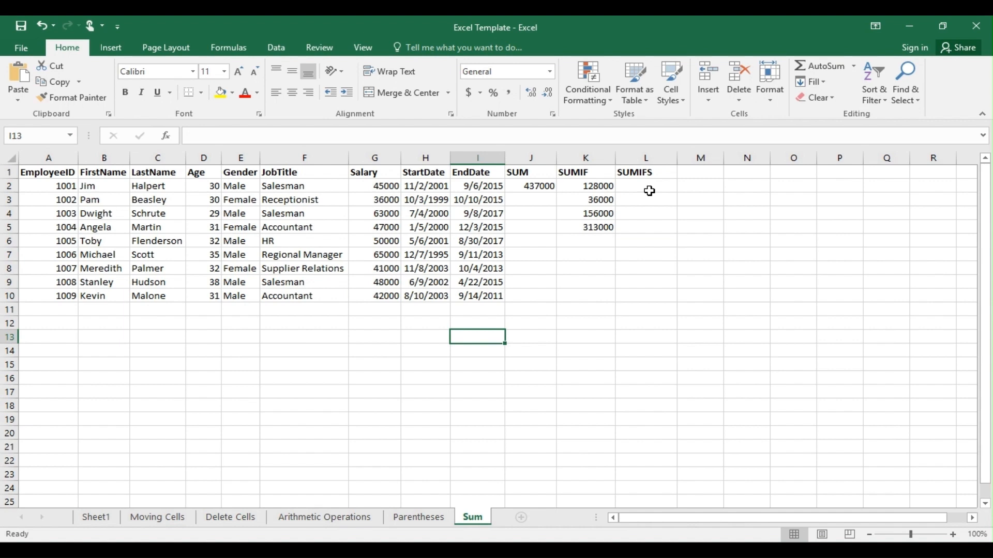
left_click(650, 191)
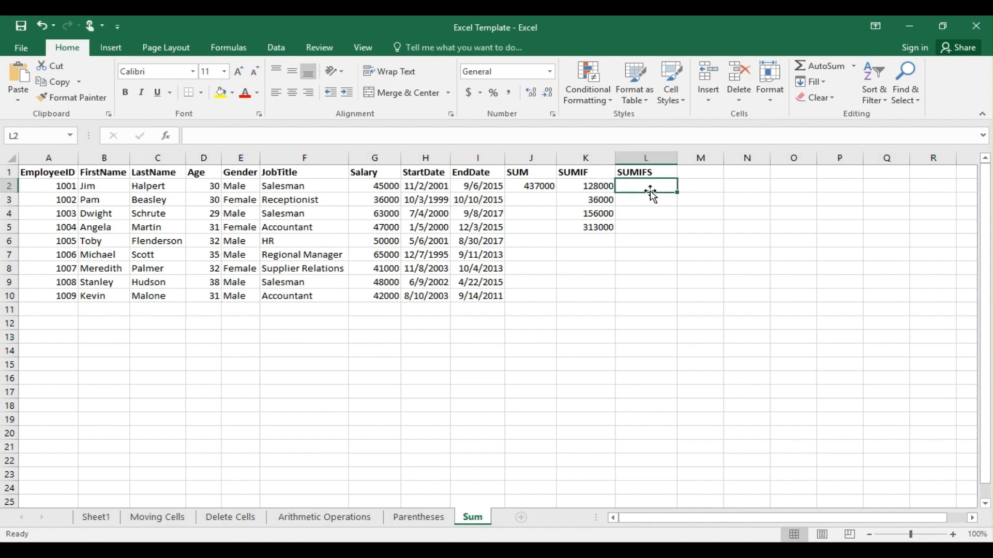
type("=")
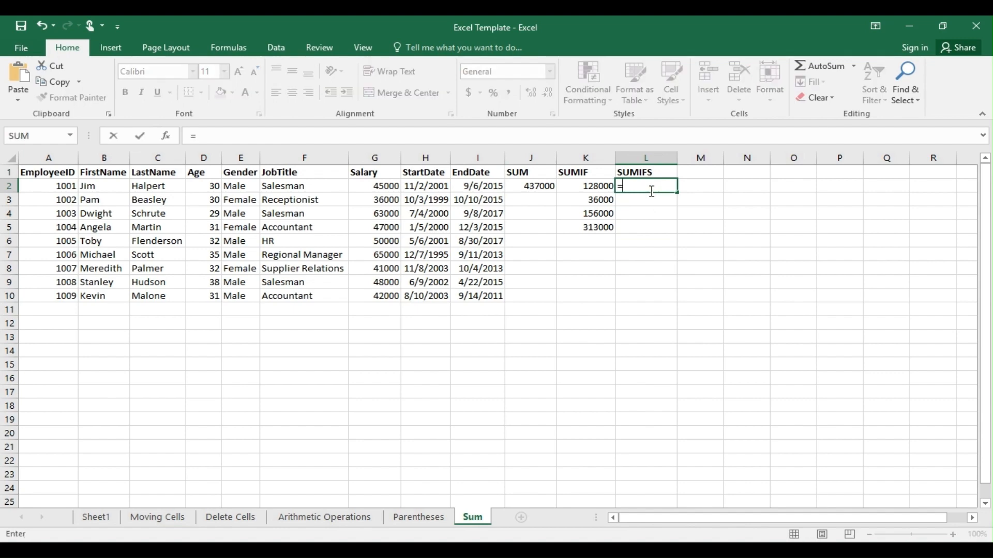
type("SUMIF")
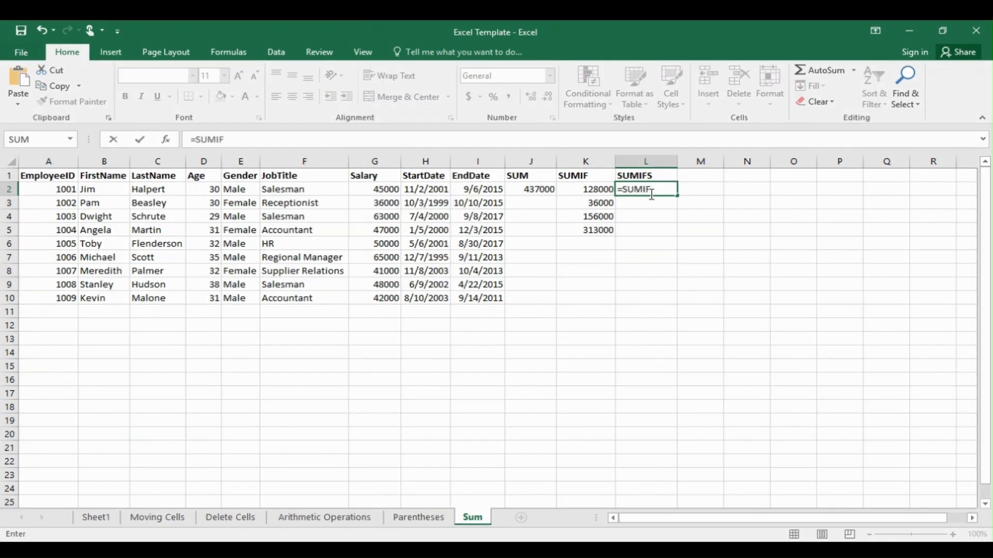
type("S(")
left_click(378, 192)
left_click_drag(378, 192, 380, 309)
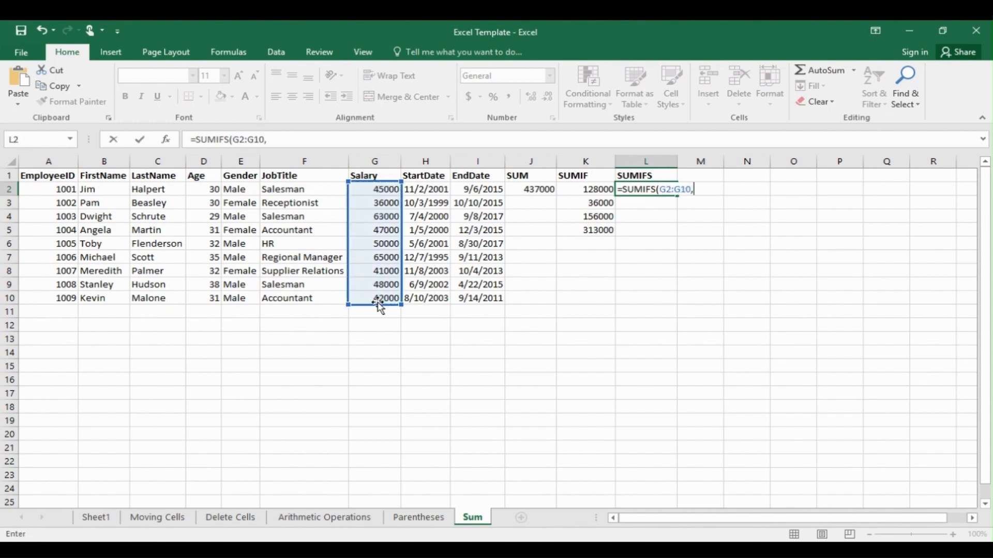
type(",")
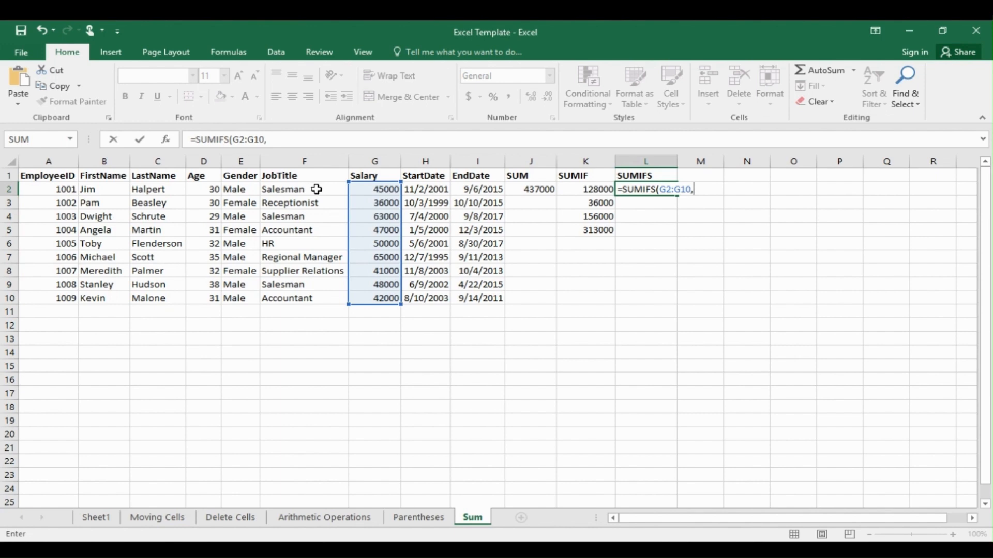
Add the job titles F2:F10 with the criterion "Salesman" as the first condition of the L2 formula
left_click_drag(317, 189, 306, 298)
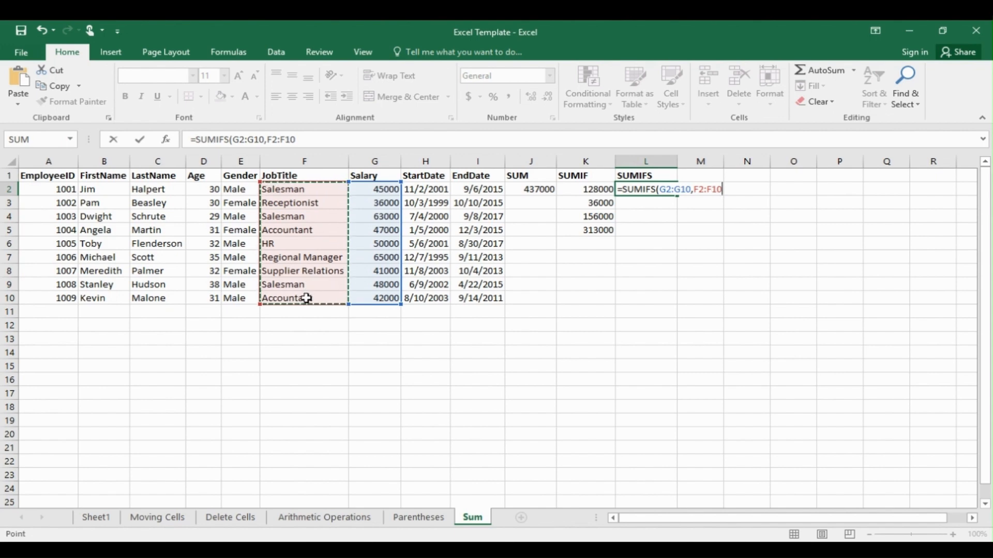
type(",")
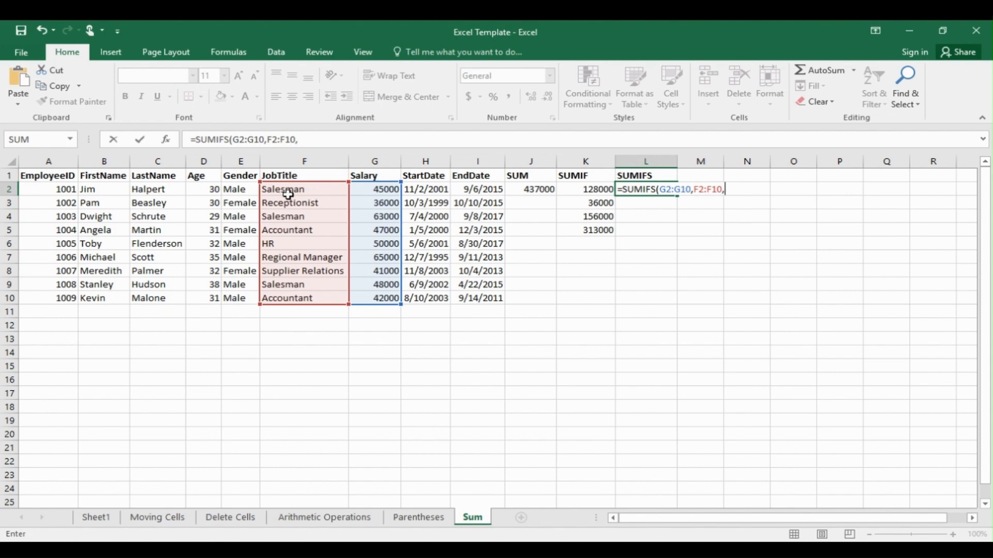
type("\"Salesma")
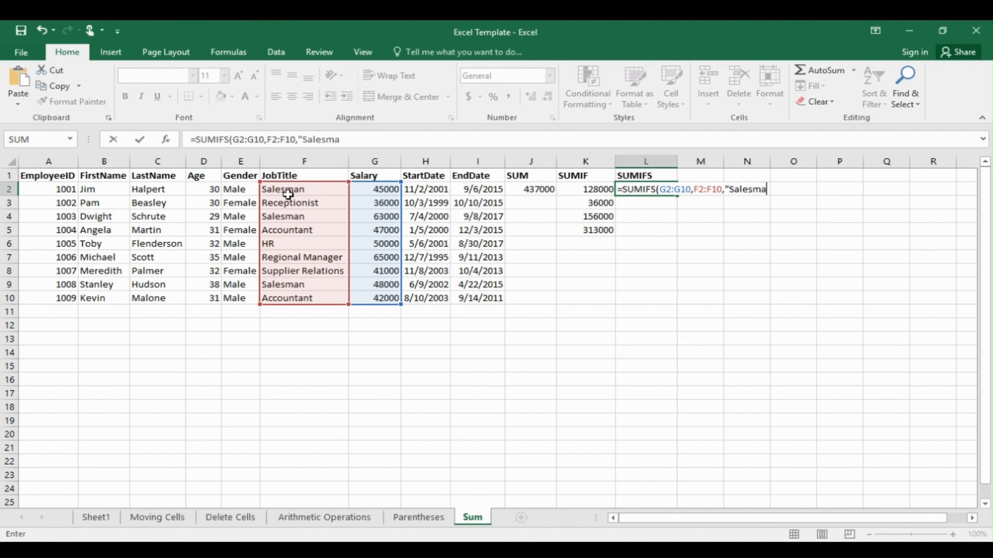
type("n\",")
Add the genders E2:E10 with the criterion "Male" as the second condition and enter the L2 formula
left_click_drag(245, 190, 239, 305)
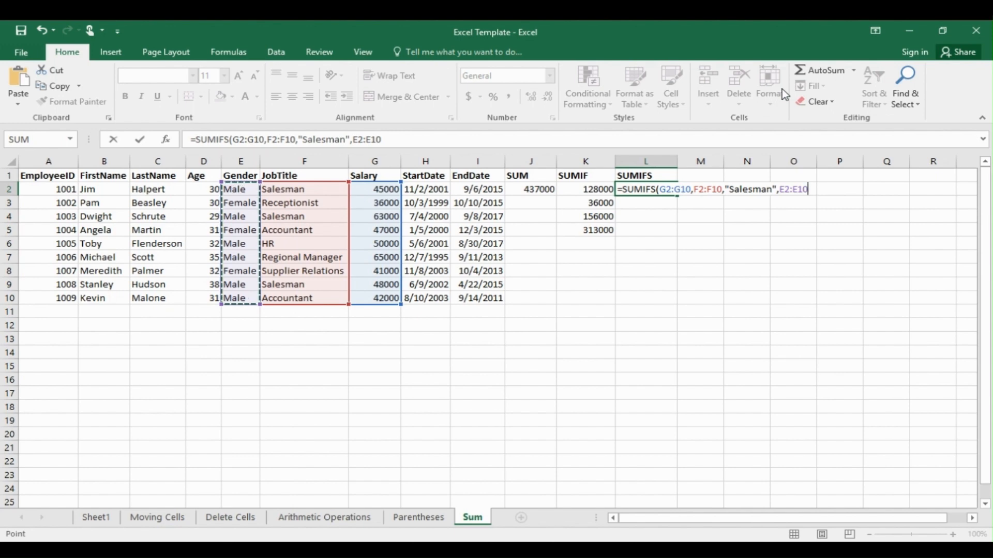
type(",")
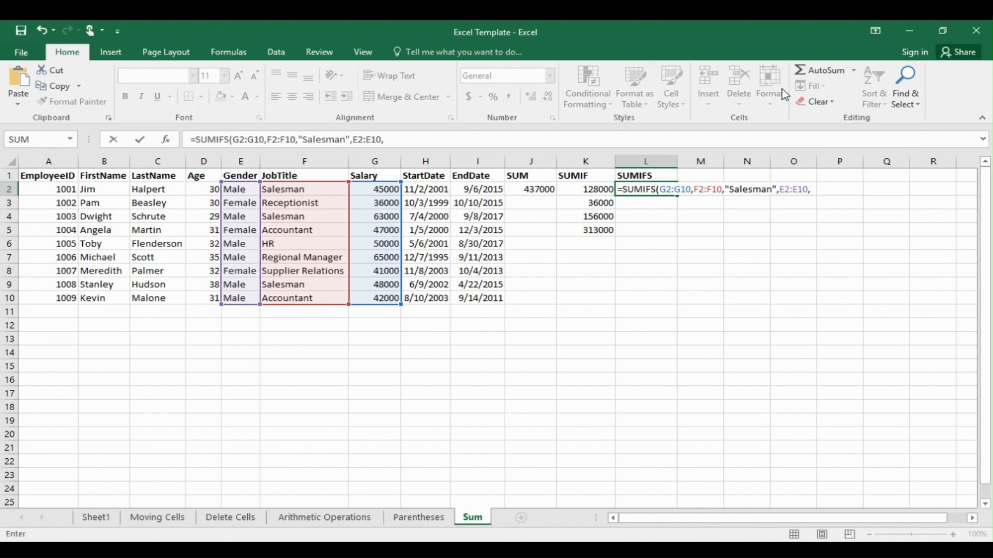
type("\"")
type("Male")
type(")")
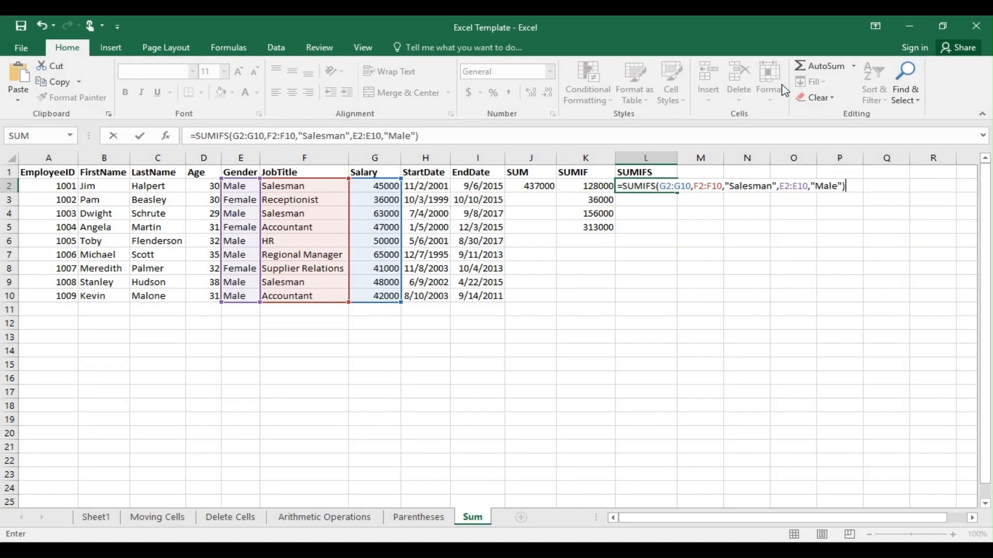
key("Return")
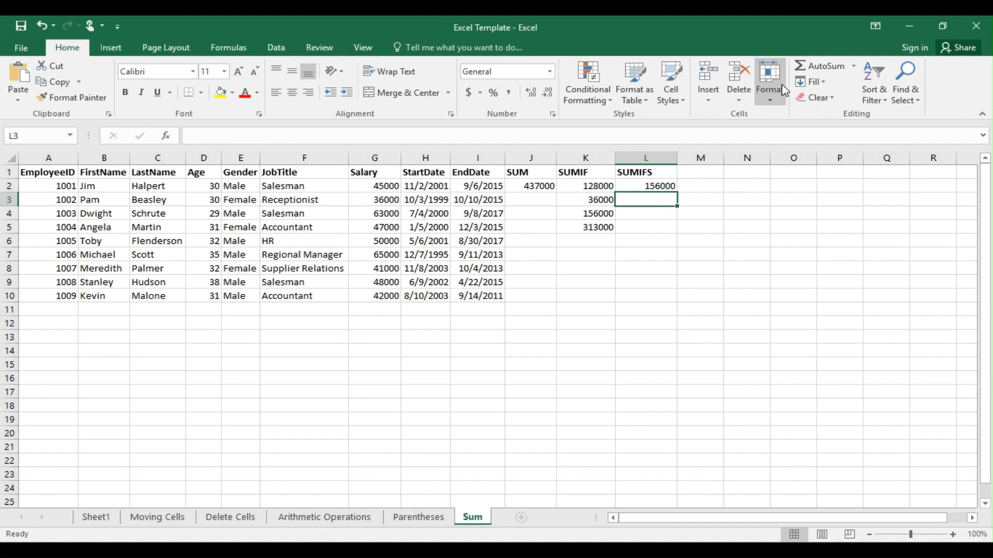
Review the formula in L2 against the Salesman entries in F2, F4 and F9 and the Gender column
left_click(647, 188)
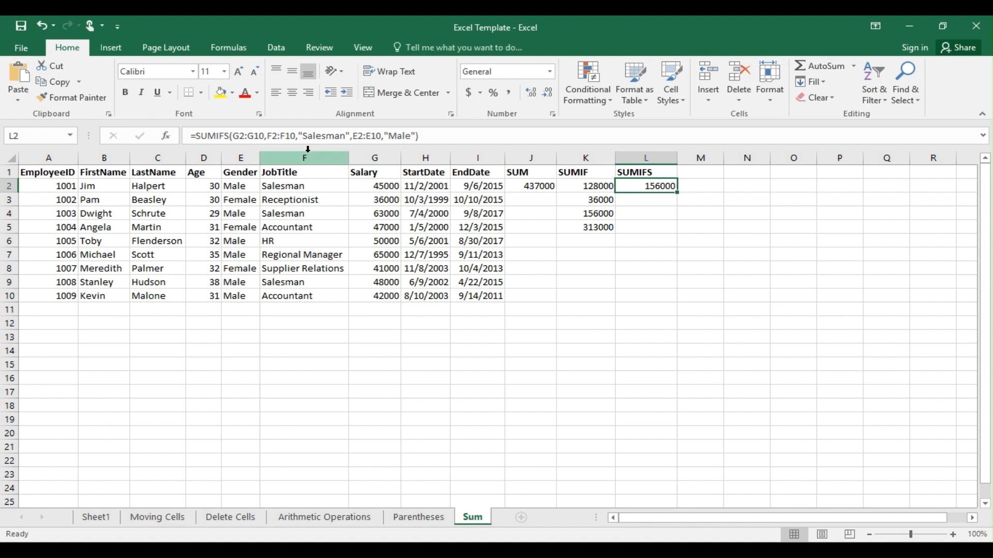
left_click(303, 190)
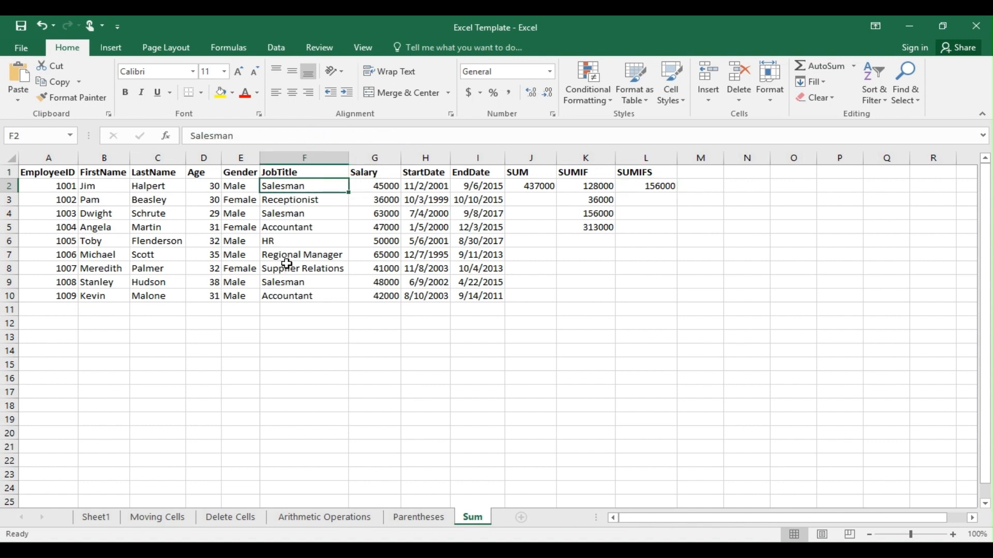
left_click(295, 214, "ctrl")
left_click(288, 284, "ctrl")
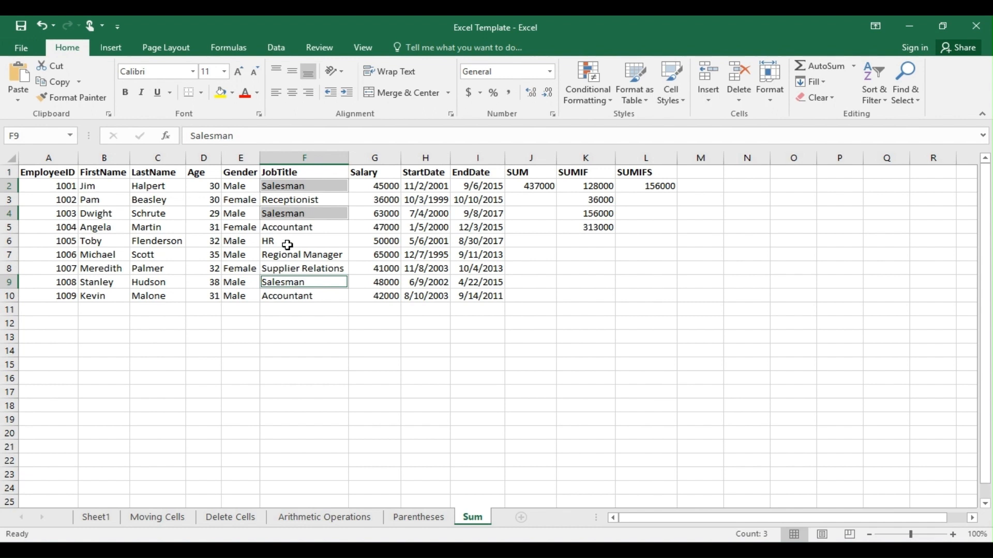
left_click(240, 158)
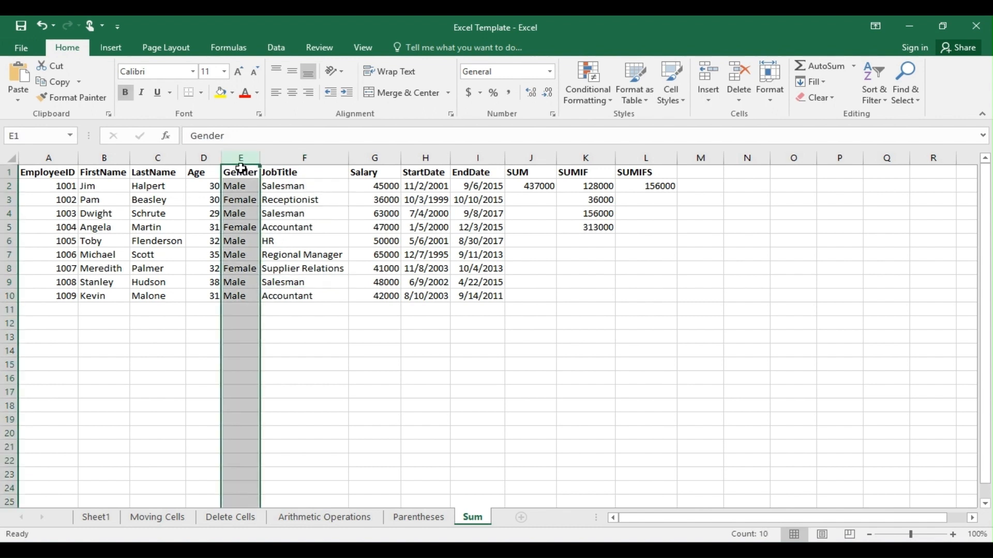
left_click(625, 189)
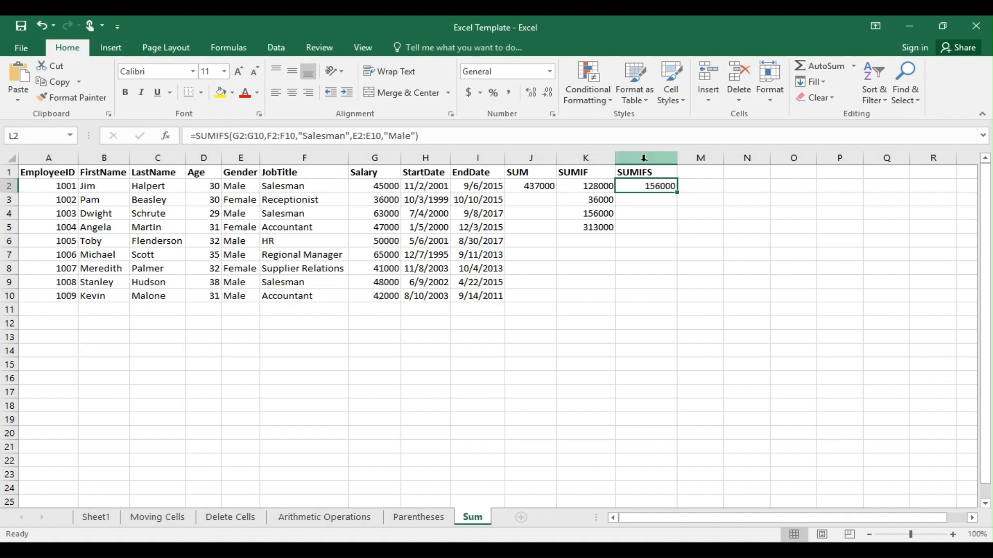
Start a SUMIFS formula in L3 with the salaries G2:G10 as the sum range
double_click(646, 204)
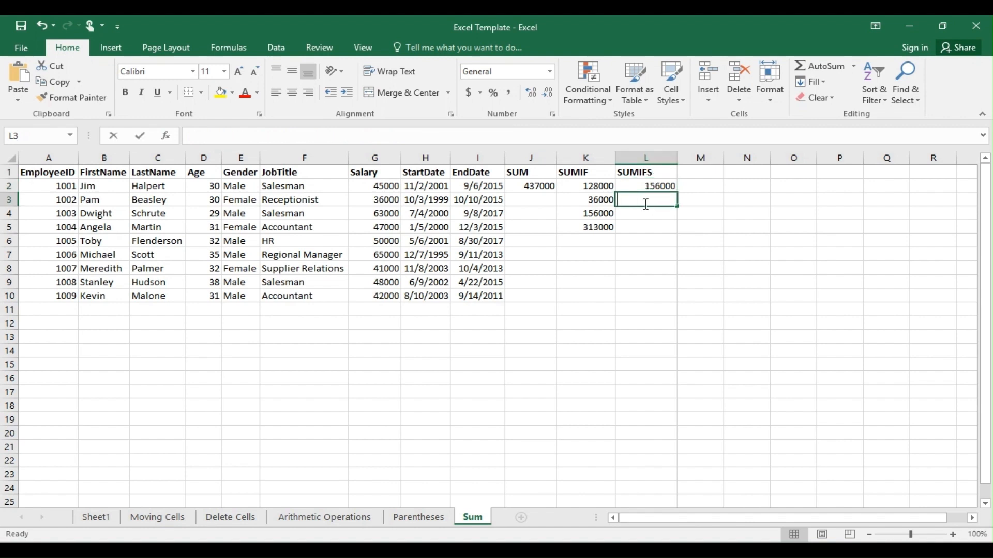
type("=")
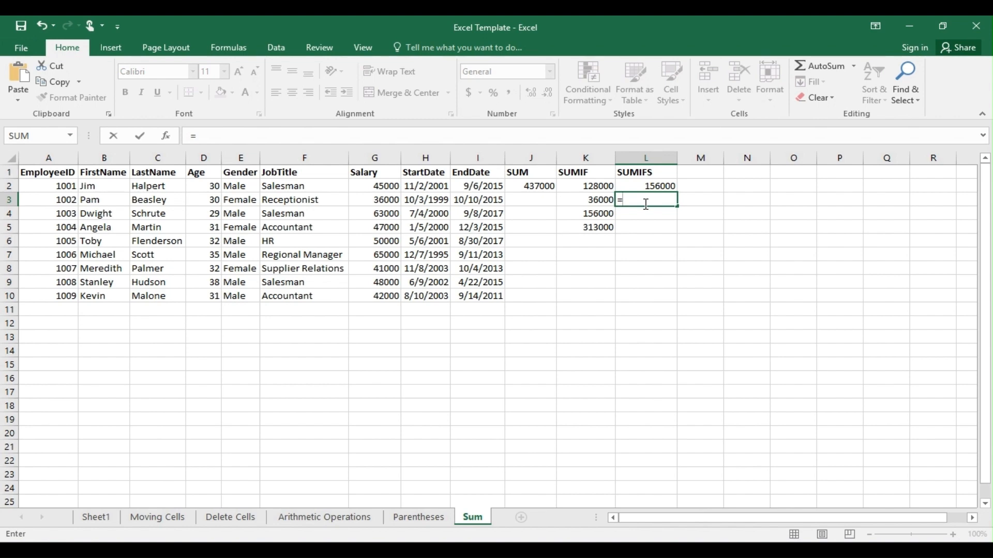
type("SUM")
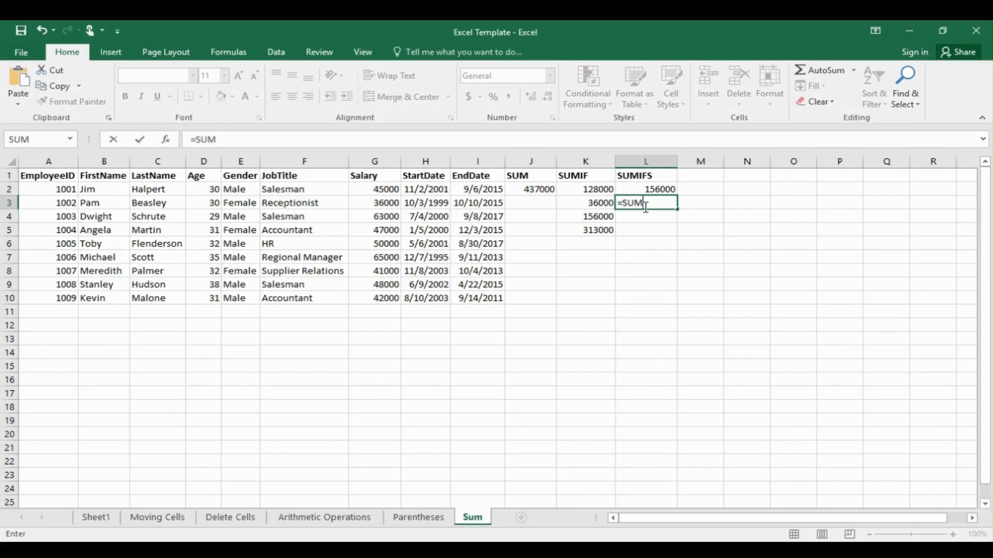
type("IFS(")
left_click_drag(376, 191, 364, 296)
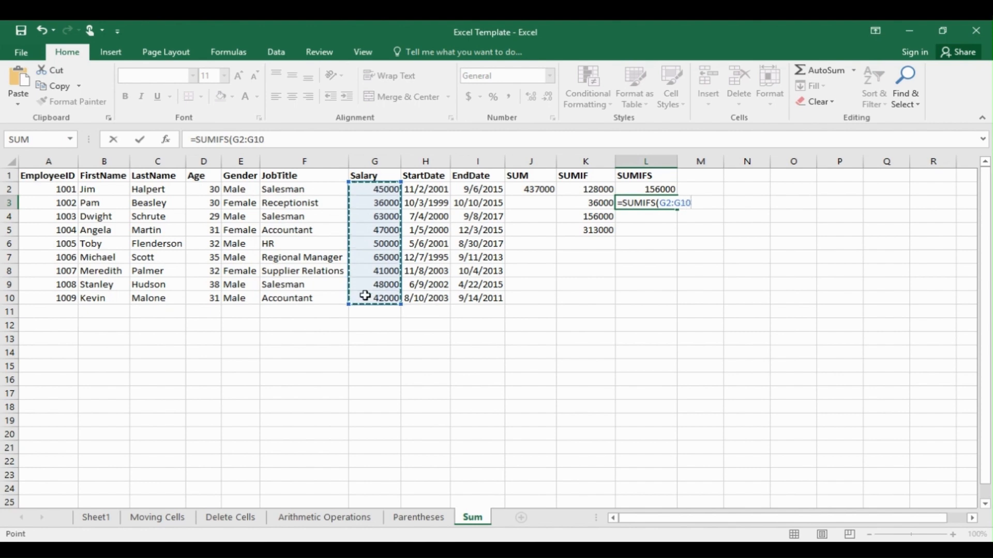
type(",")
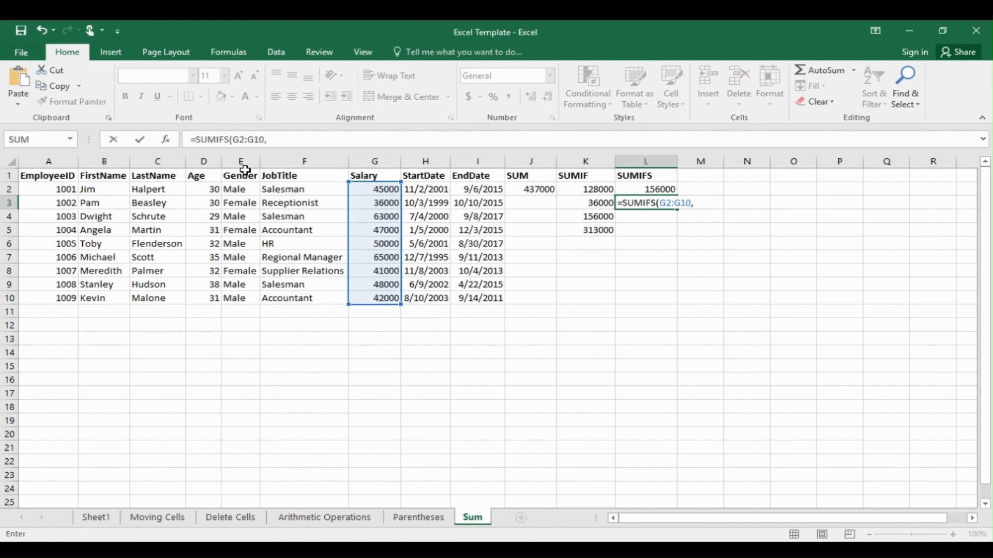
Add the genders E2:E10 with the criterion "Female" as the first condition of the L3 formula
left_click_drag(241, 189, 252, 299)
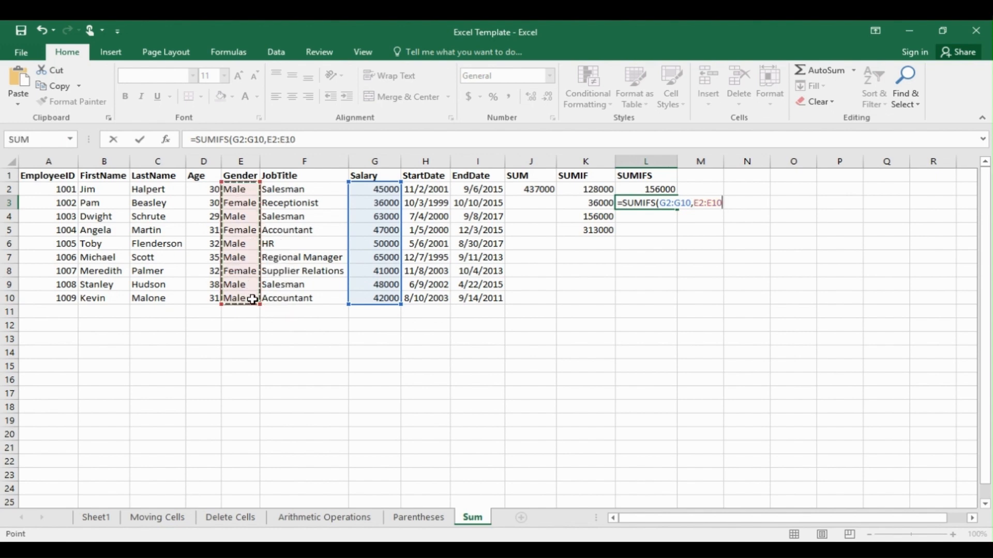
type(",\"")
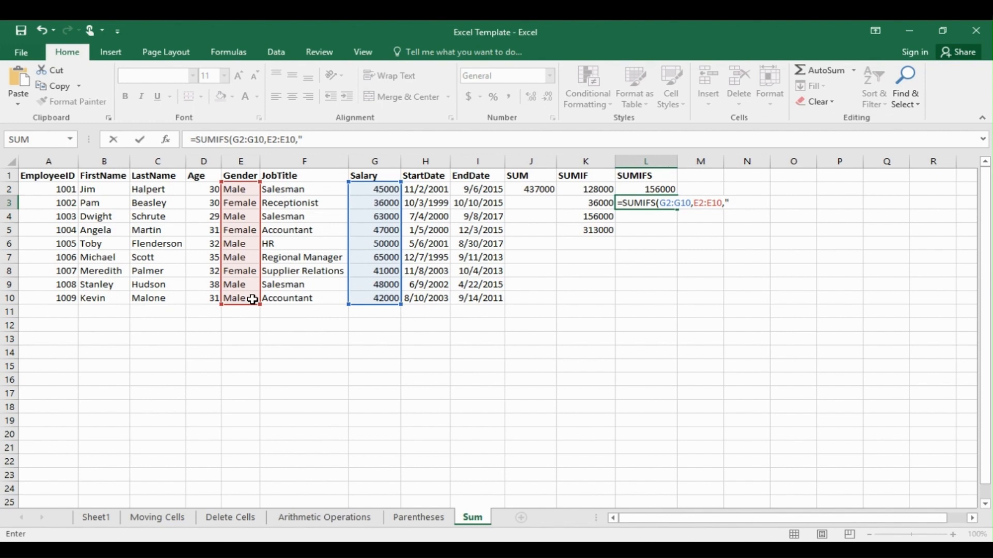
type("Female\",")
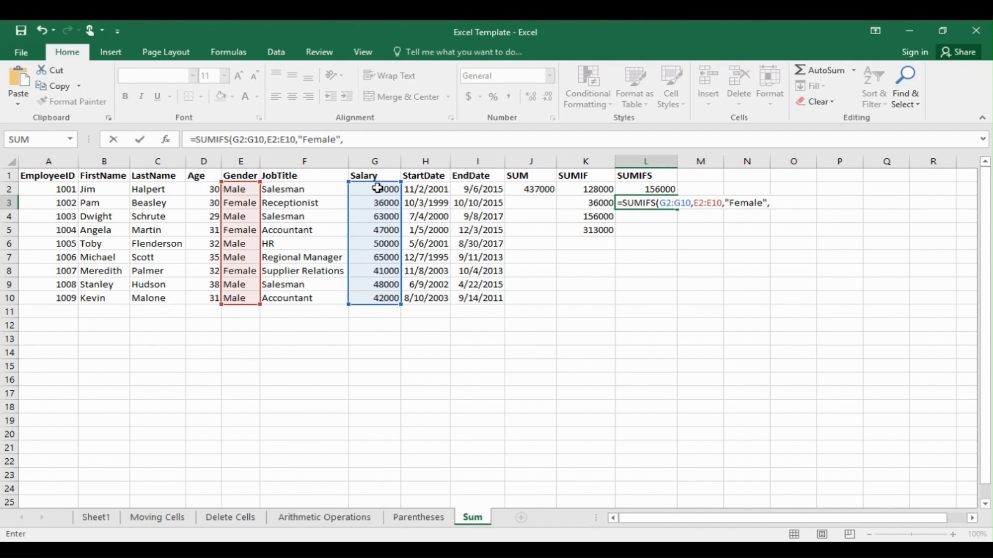
Add the salaries G2:G10 with the criterion ">45000" as the second condition and enter the L3 formula
left_click_drag(378, 189, 383, 298)
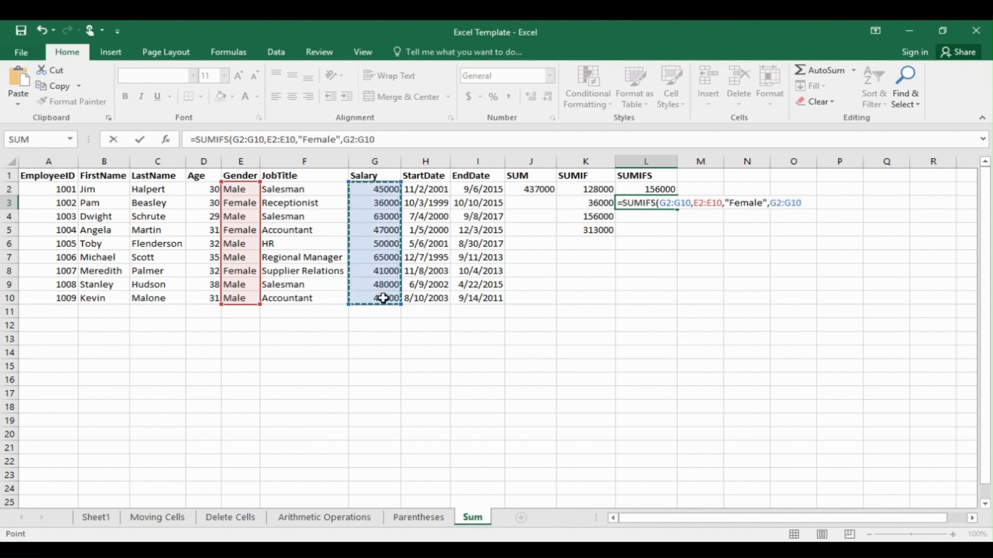
type(",")
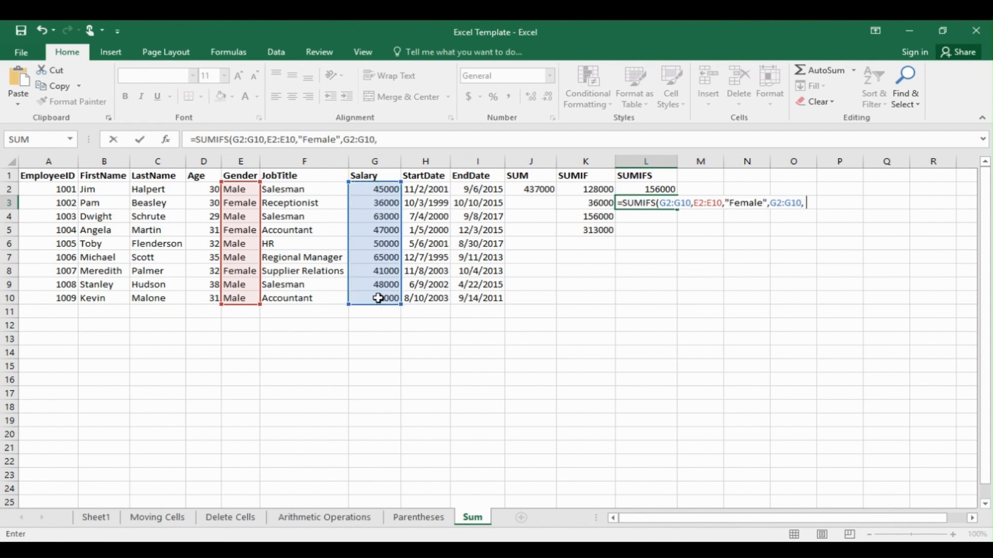
type("\">45000\")")
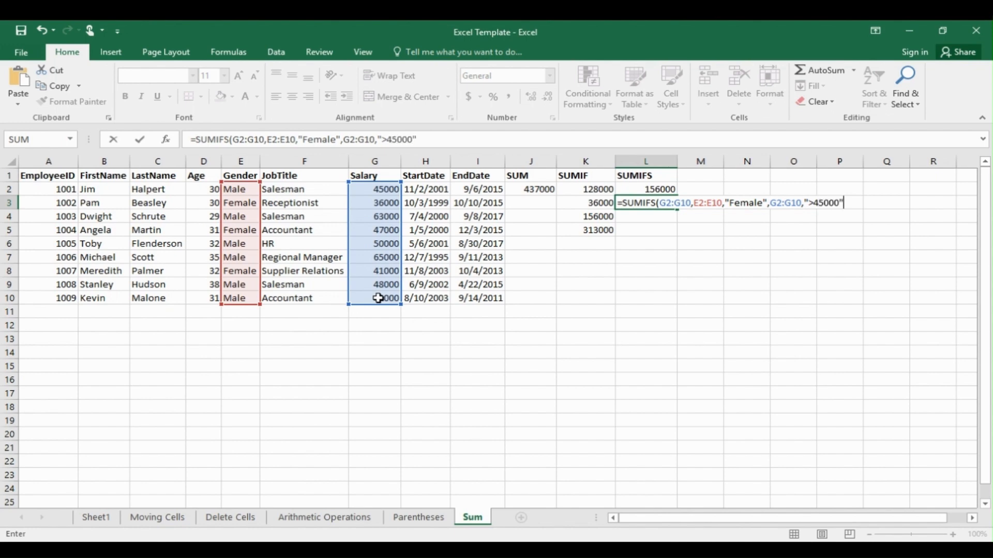
key("Return")
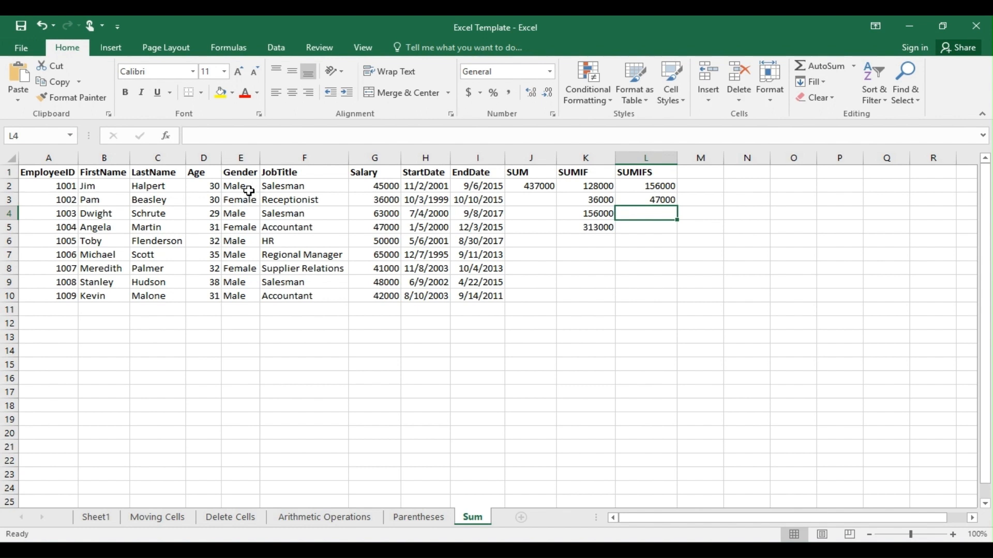
Check the gender and salary entries in rows 3 and 5 against the L3 conditions, finishing with L4 selected
left_click_drag(246, 200, 369, 200)
left_click(376, 200)
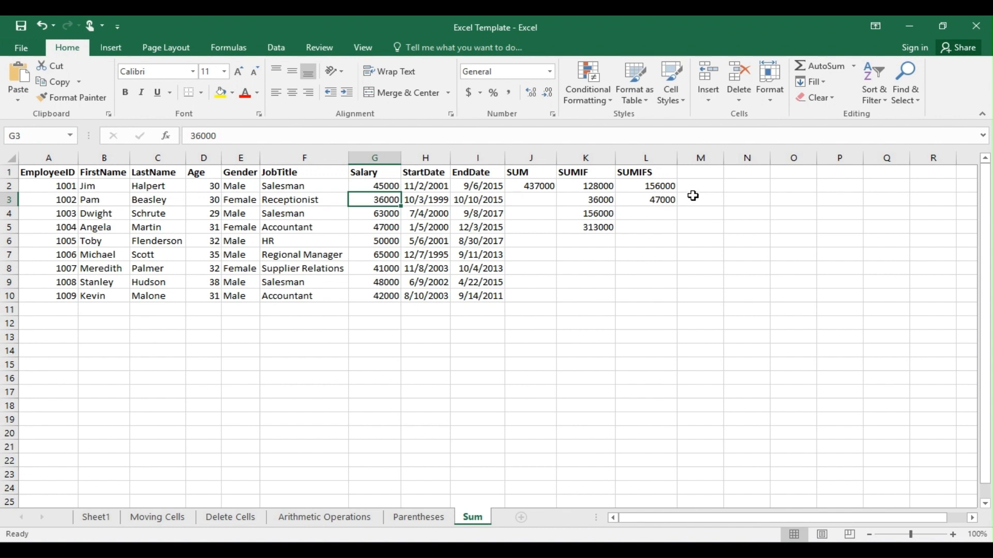
left_click_drag(241, 228, 372, 227)
left_click(379, 227)
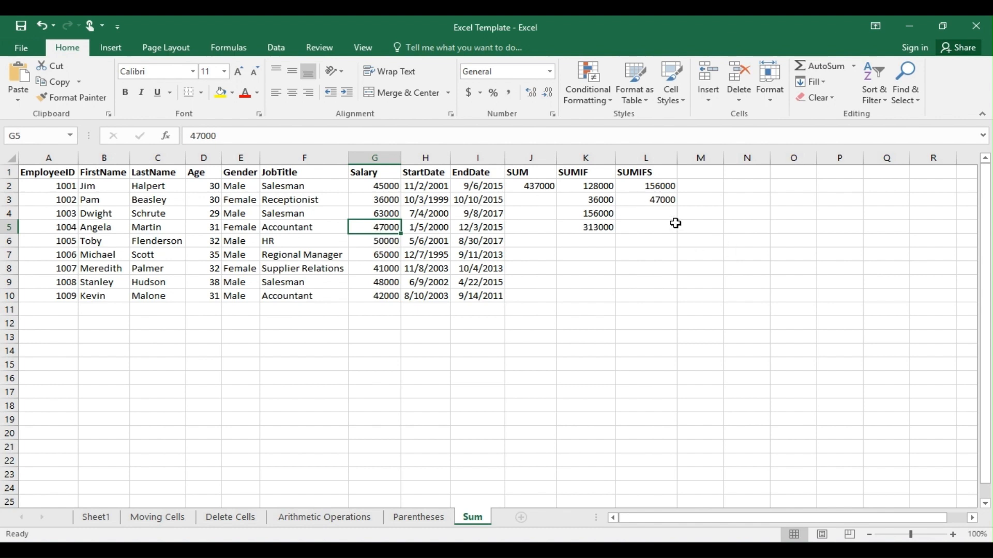
left_click(644, 211)
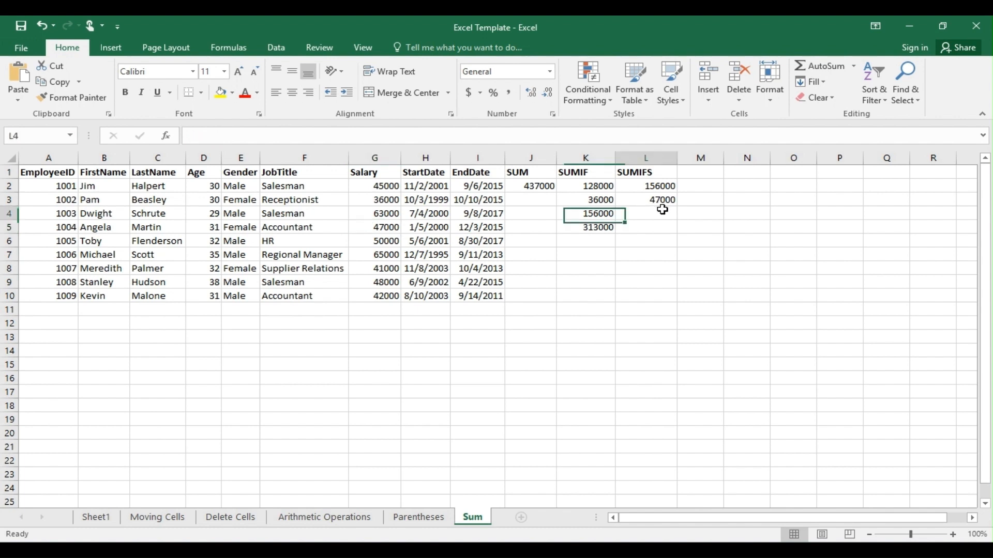